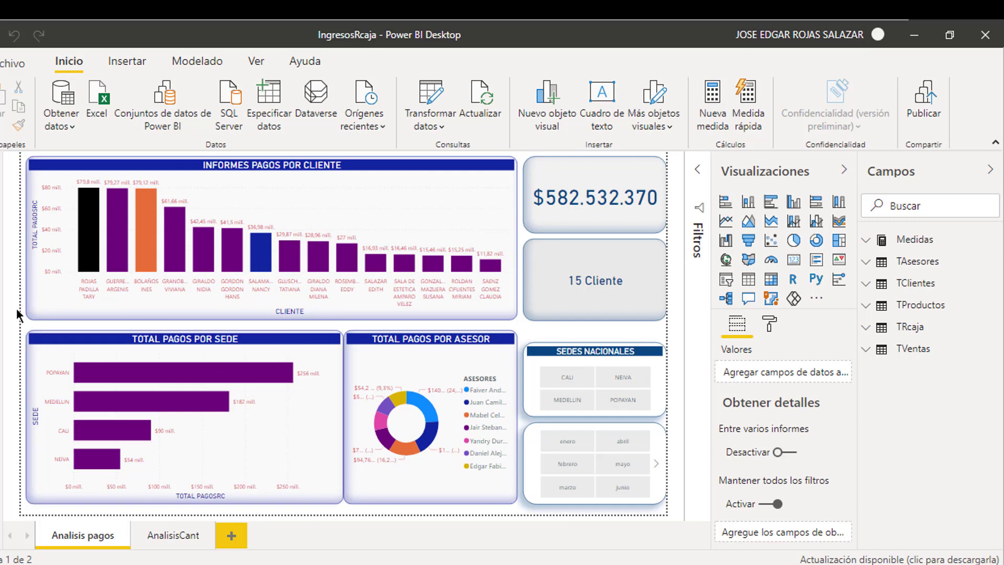
- Open the TRcaja table in the data view and add a new calculated column
{"action": "left_click", "coordinate": [1, 199]}
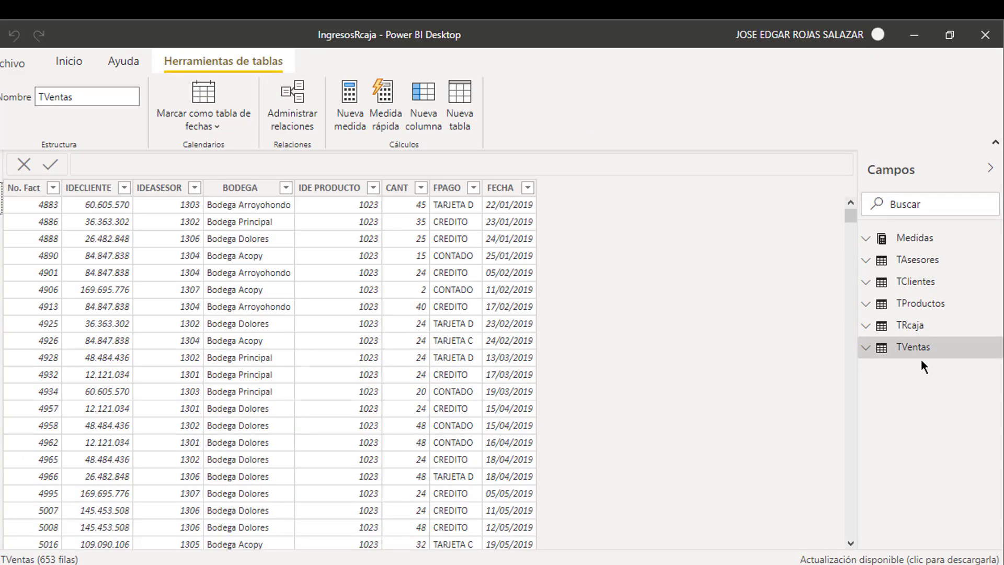
{"action": "left_click", "coordinate": [918, 325]}
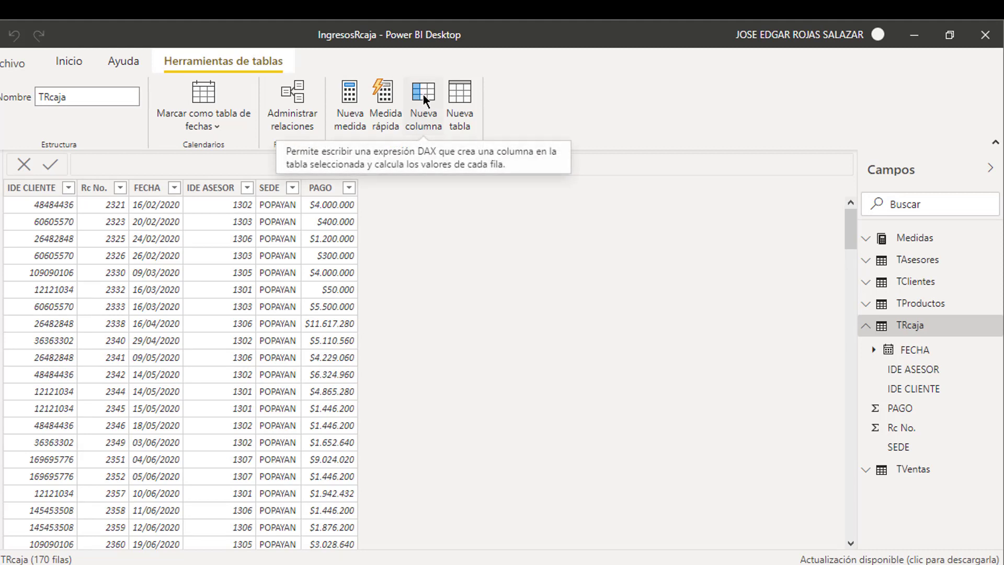
{"action": "left_click", "coordinate": [74, 65]}
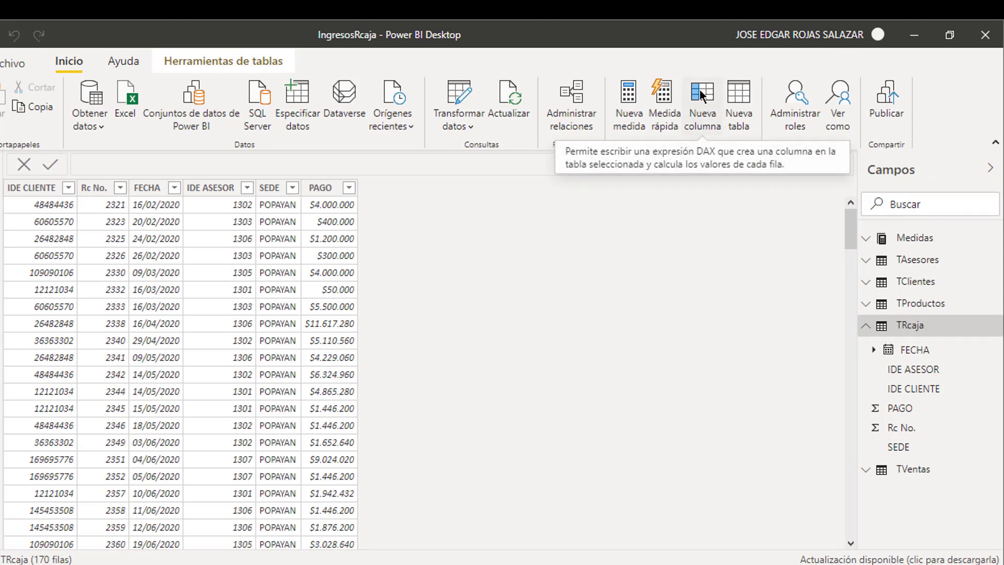
{"action": "right_click", "coordinate": [321, 196]}
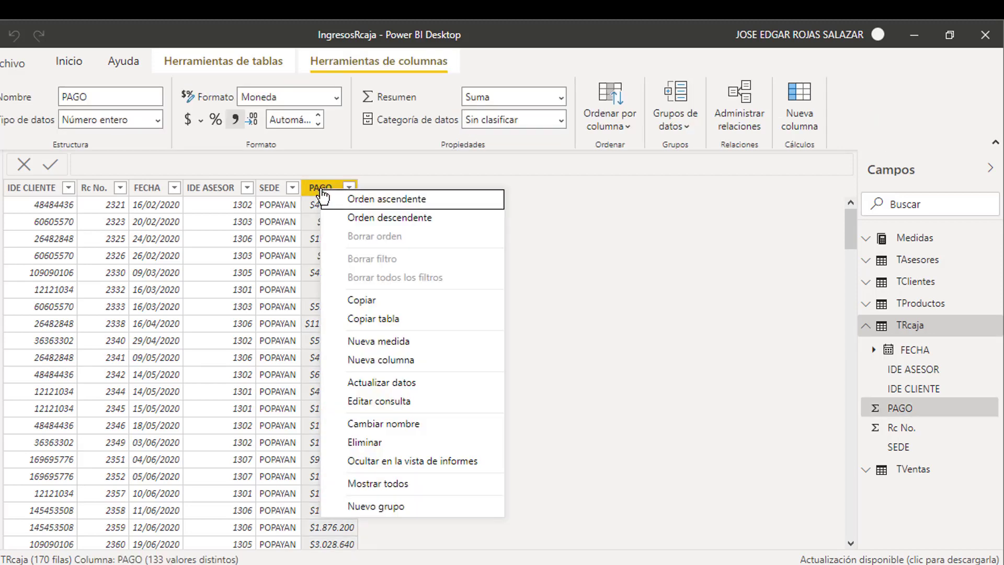
{"action": "left_click", "coordinate": [392, 359]}
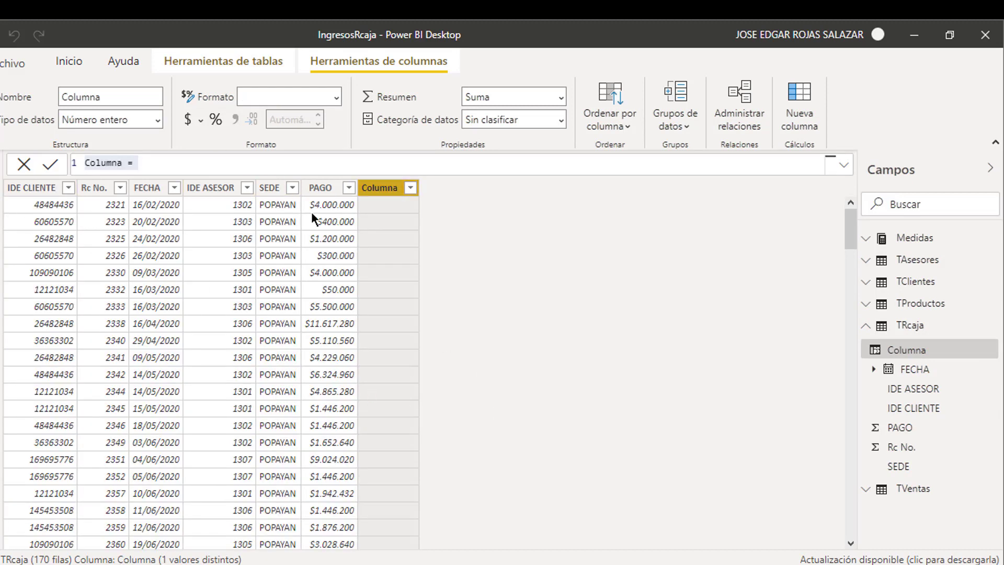
- Replace the new column's default name with DESCUENTO and leave its formula empty after the equals sign
{"action": "left_click", "coordinate": [149, 162]}
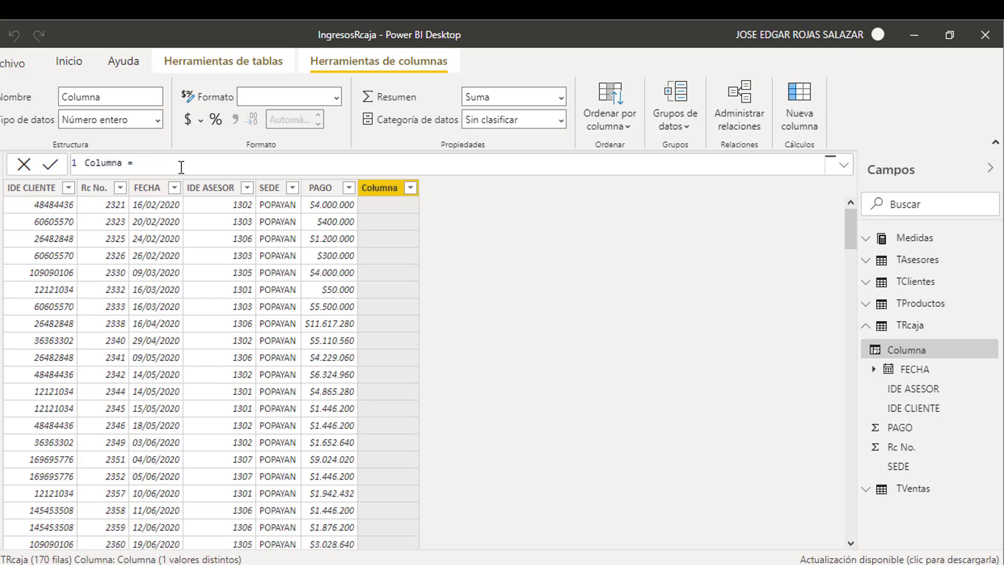
{"action": "key", "text": "BackSpace"}
{"action": "key", "text": "BackSpace"}
{"action": "key", "text": "BackSpace"}
{"action": "key", "text": "BackSpace"}
{"action": "key", "text": "BackSpace"}
{"action": "key", "text": "BackSpace"}
{"action": "key", "text": "BackSpace"}
{"action": "key", "text": "BackSpace"}
{"action": "key", "text": "BackSpace"}
{"action": "key", "text": "BackSpace"}
{"action": "type", "text": "DESCUENTO="}
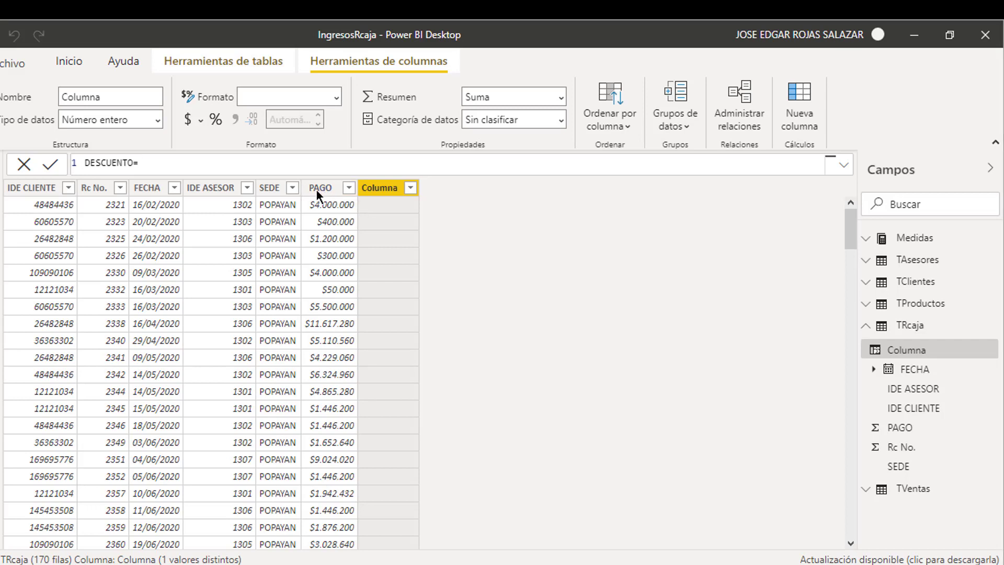
{"action": "key", "text": "Return"}
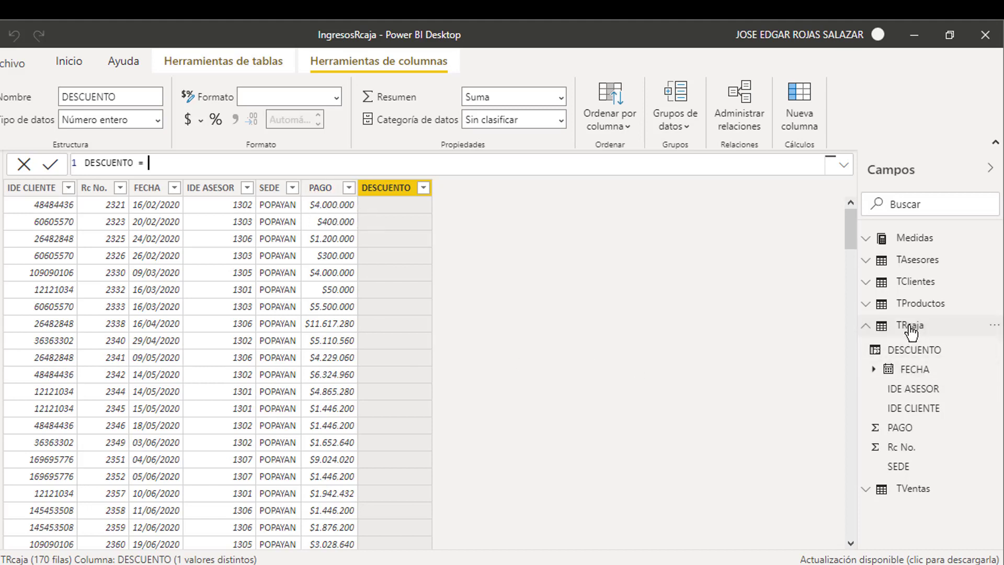
- Define the DESCUENTO column as TRcaja[PAGO]*0.05 and apply the thousands separator to its values
{"action": "mouse_move", "coordinate": [912, 331]}
{"action": "type", "text": "T"}
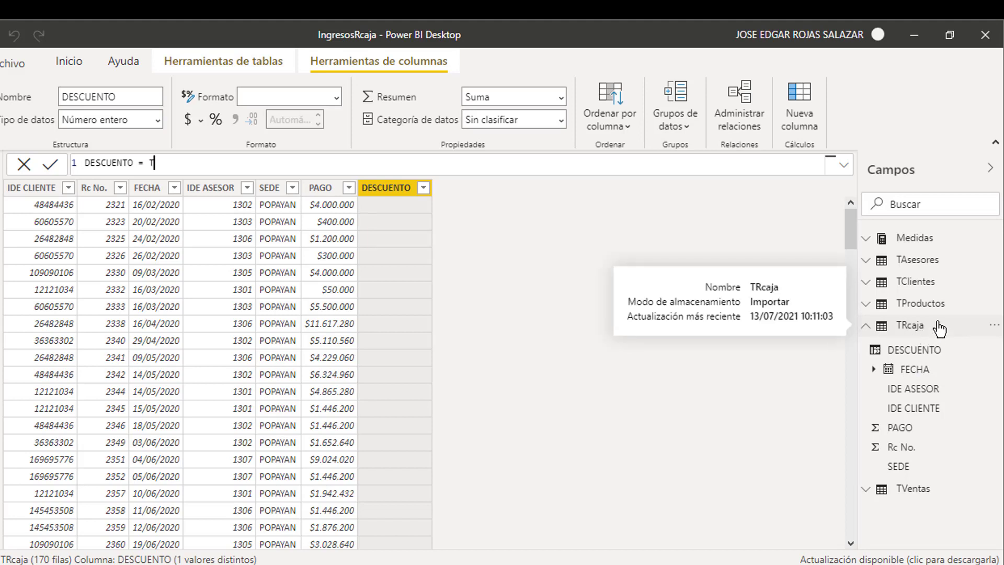
{"action": "type", "text": "R"}
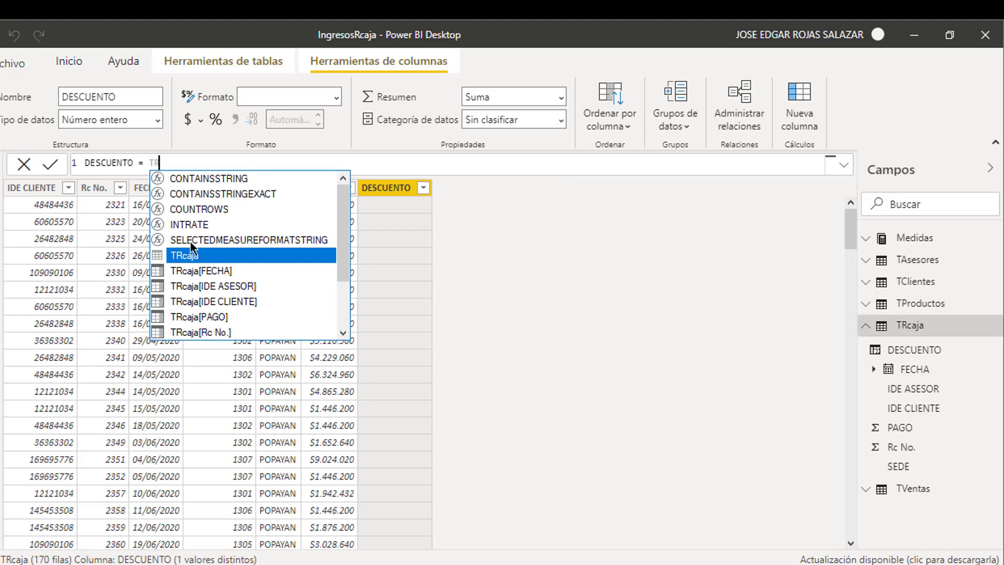
{"action": "left_click", "coordinate": [216, 316]}
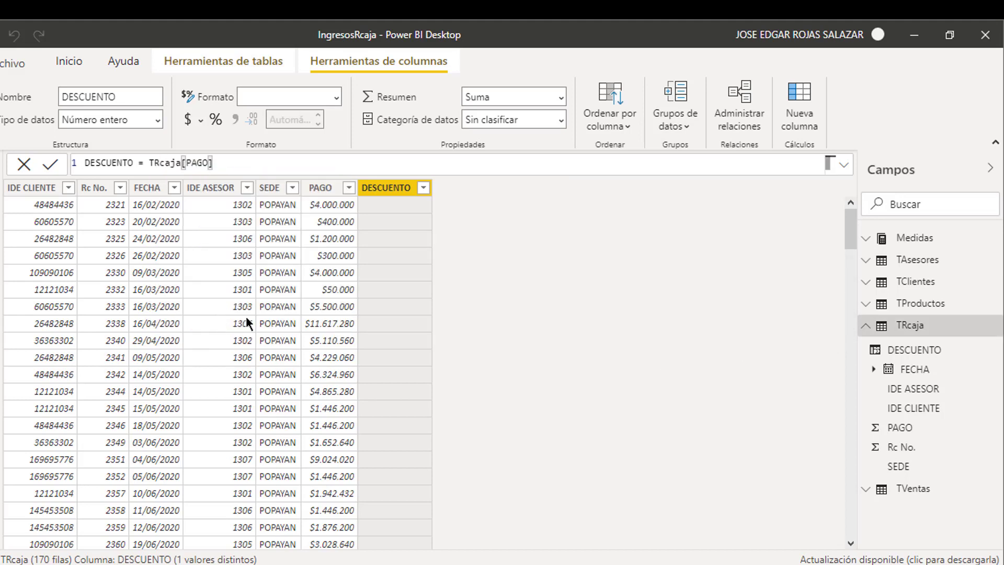
{"action": "type", "text": "*0.05"}
{"action": "key", "text": "Return"}
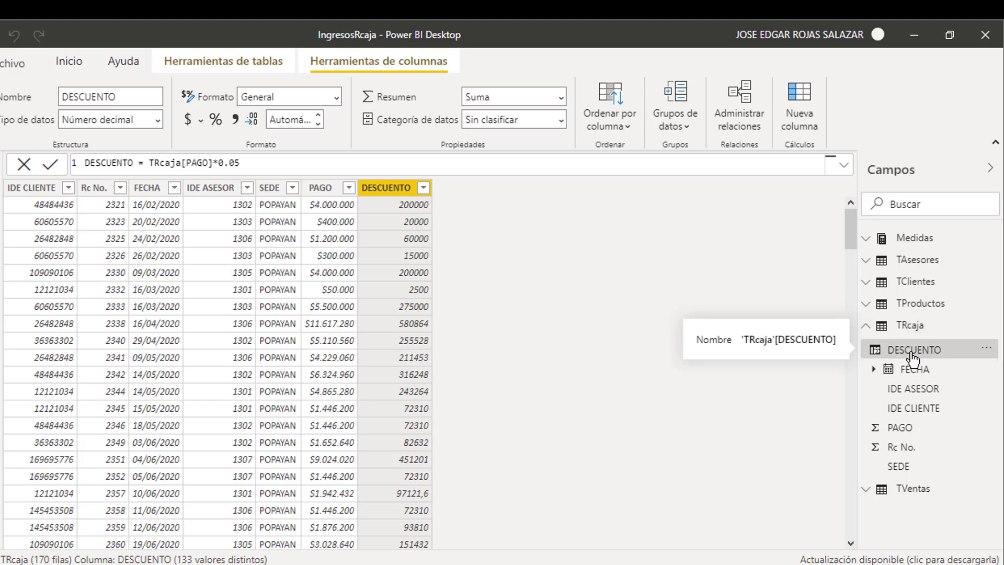
{"action": "left_click", "coordinate": [236, 121]}
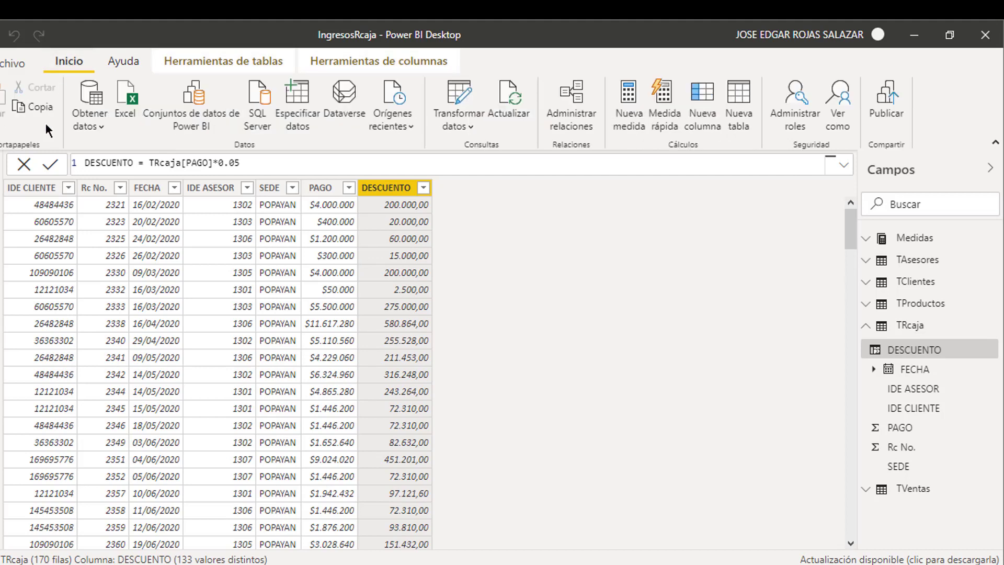
- Add another calculated column to the TRcaja table and name it PAGONETO
{"action": "left_click", "coordinate": [705, 93]}
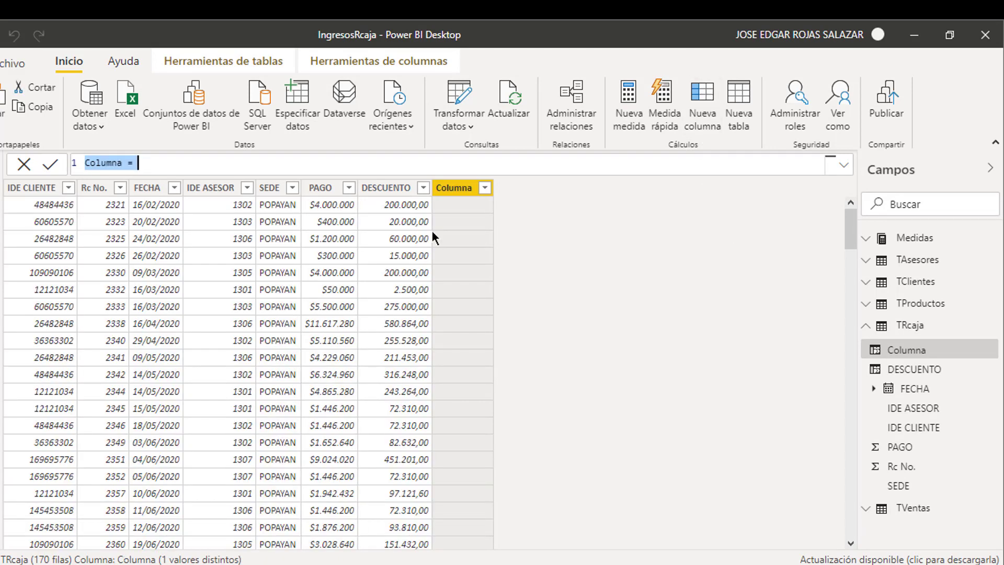
{"action": "type", "text": "P"}
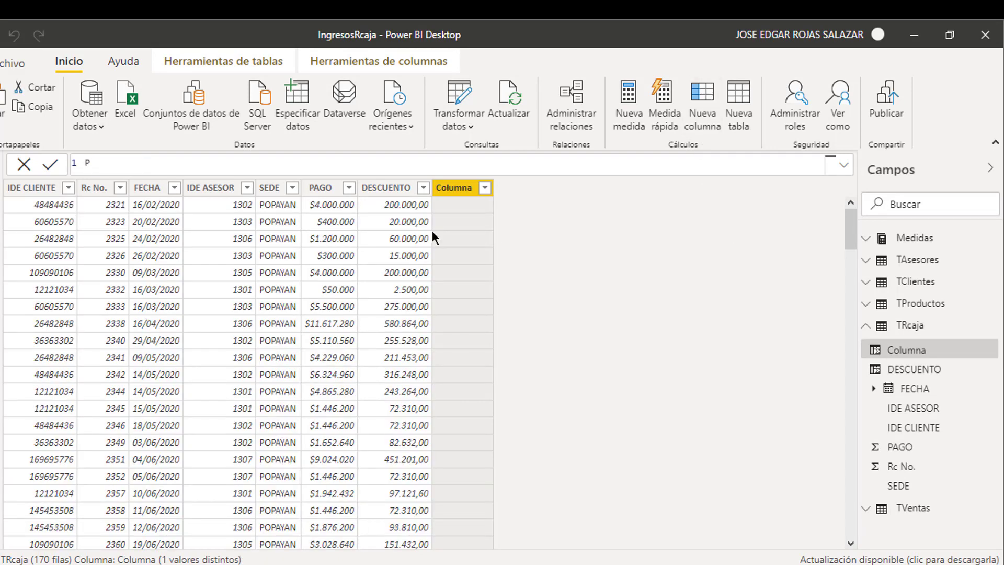
{"action": "type", "text": "AGONETO="}
{"action": "type", "text": "P"}
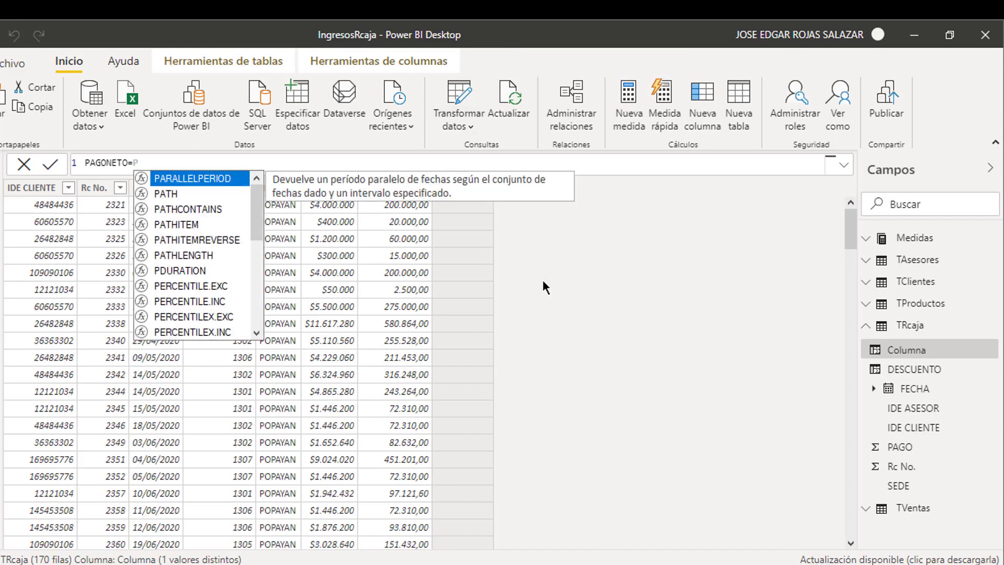
{"action": "type", "text": "AGO"}
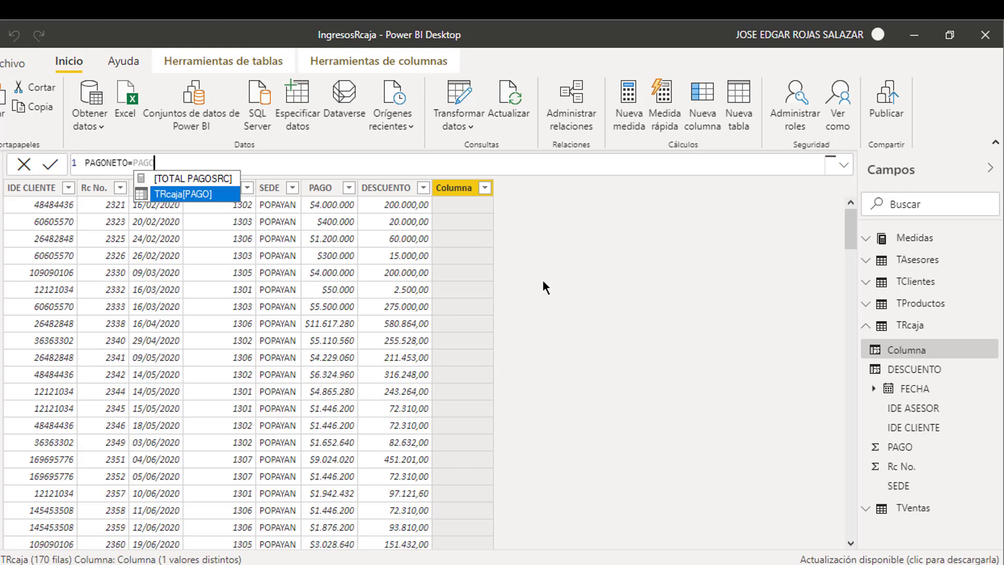
{"action": "type", "text": "-"}
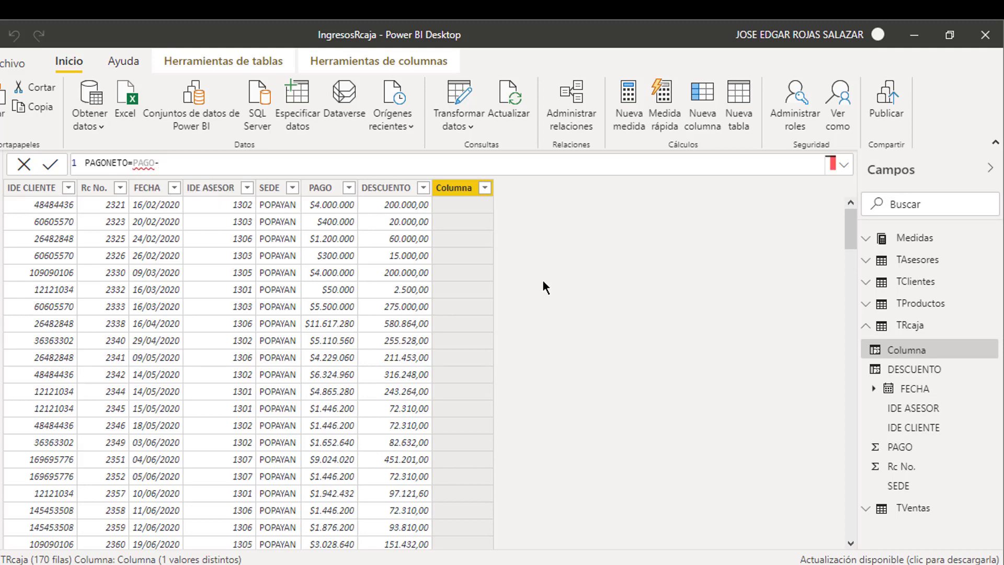
{"action": "key", "text": "BackSpace"}
{"action": "key", "text": "BackSpace"}
{"action": "key", "text": "BackSpace"}
{"action": "key", "text": "BackSpace"}
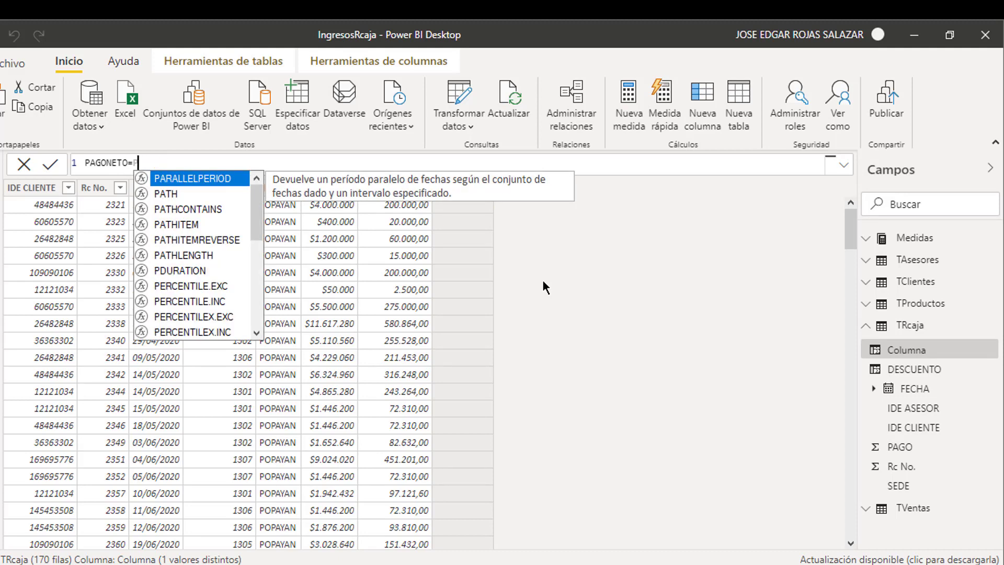
{"action": "key", "text": "BackSpace"}
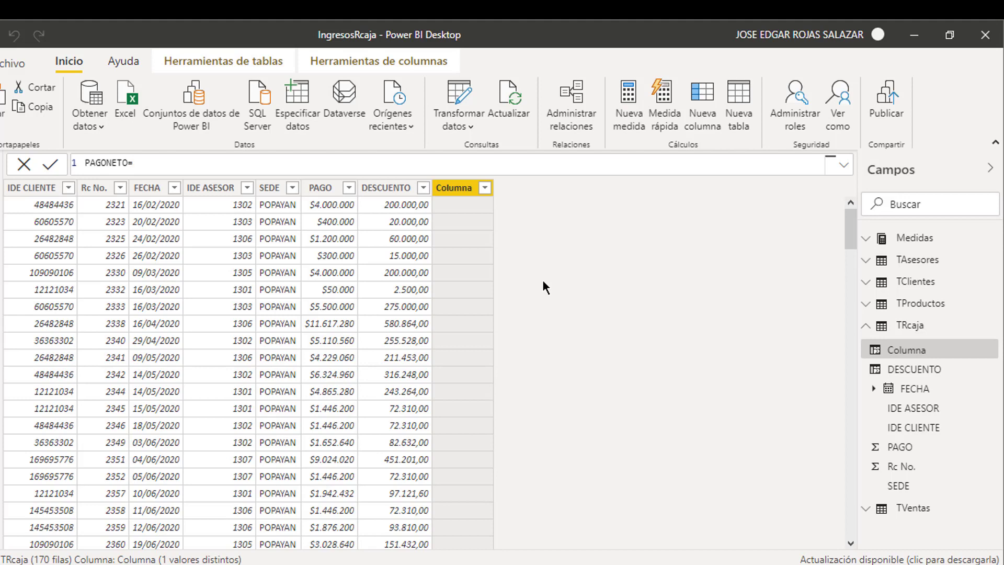
- Define the PAGONETO column as TRcaja[PAGO]-TRcaja[DESCUENTO]
{"action": "type", "text": "TR"}
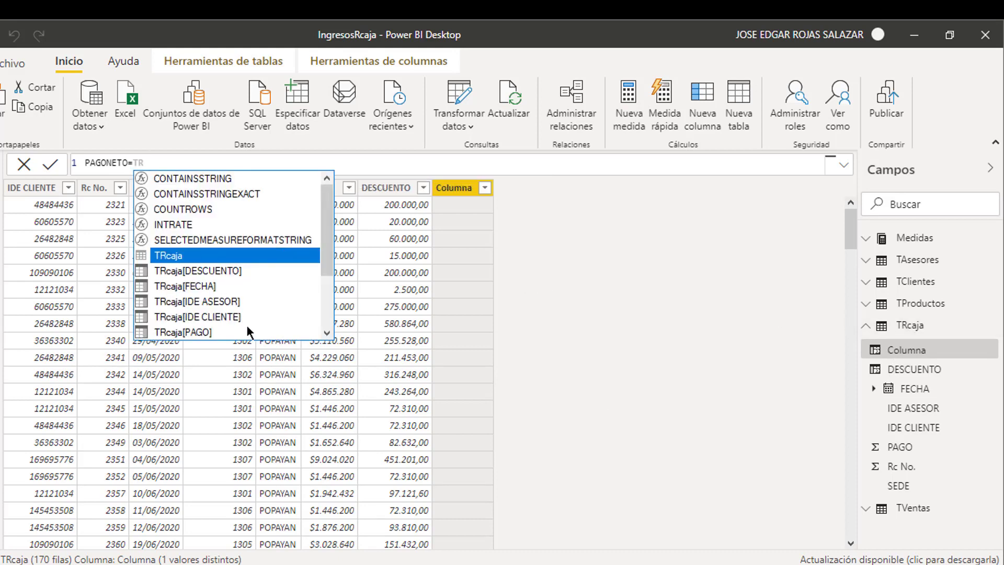
{"action": "double_click", "coordinate": [203, 332]}
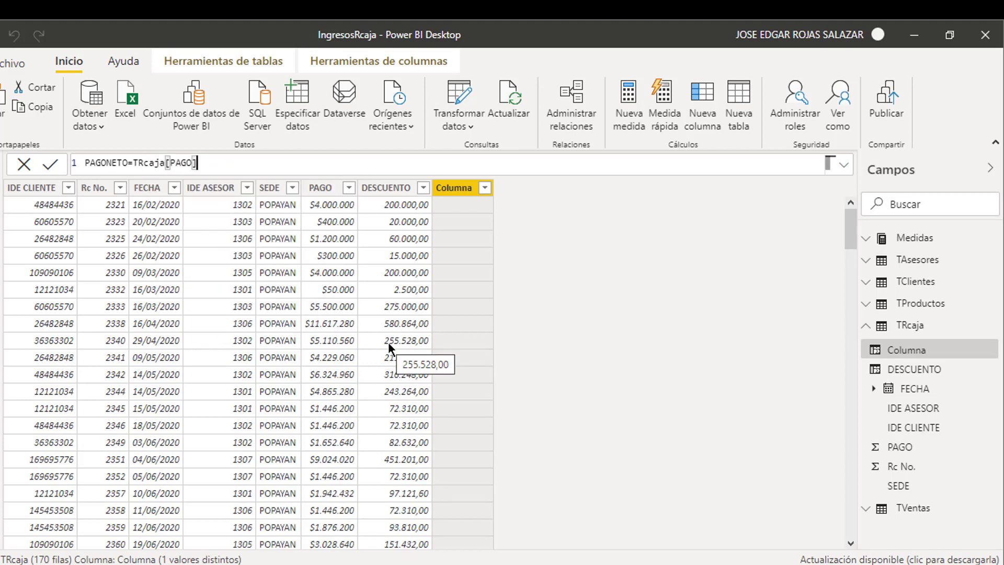
{"action": "type", "text": "-"}
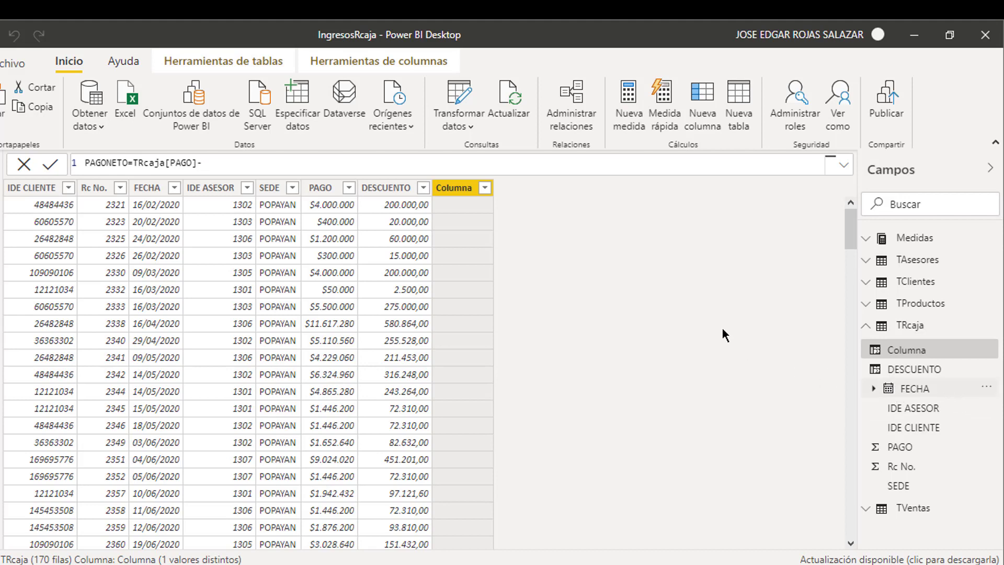
{"action": "type", "text": "T"}
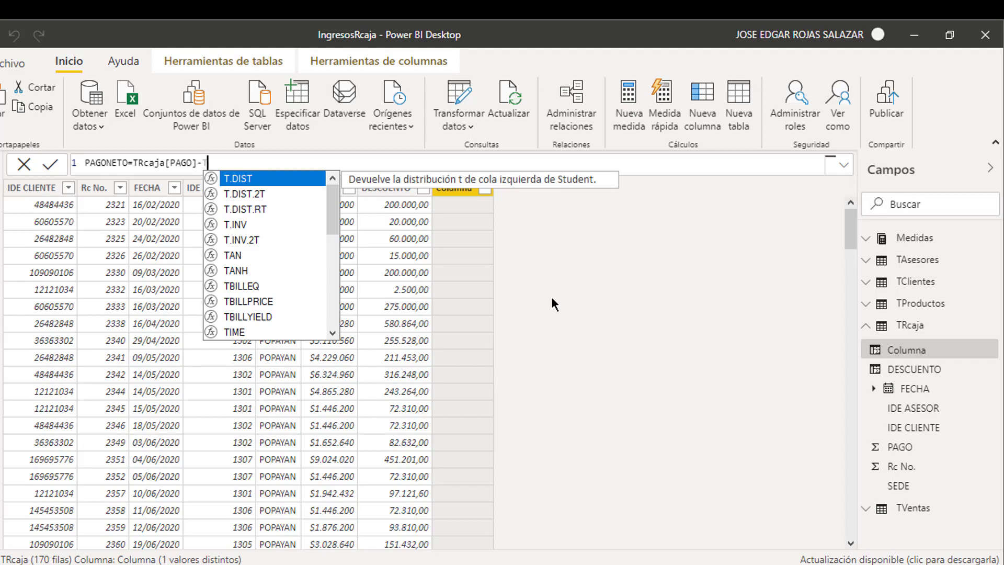
{"action": "type", "text": "Rc"}
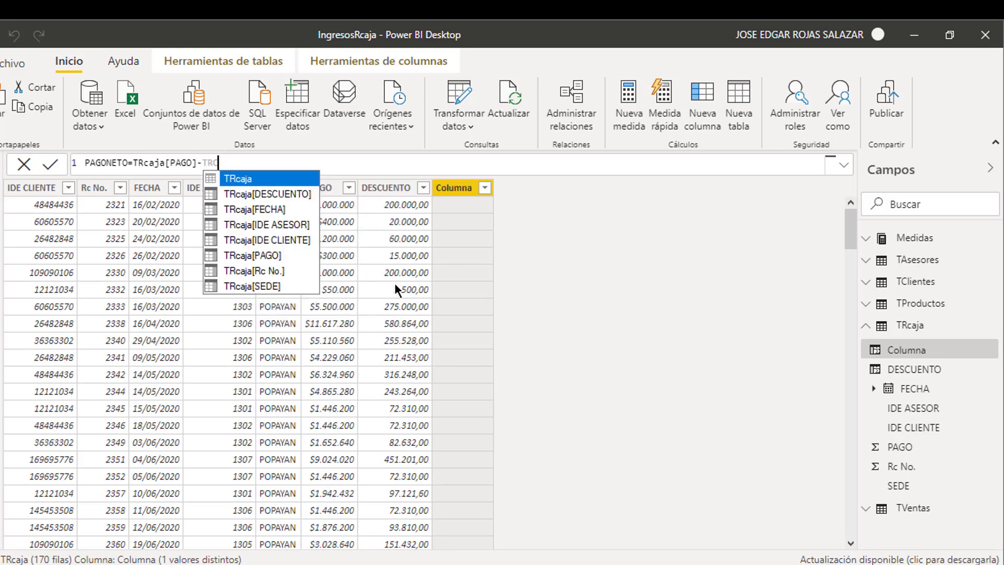
{"action": "left_click", "coordinate": [287, 194]}
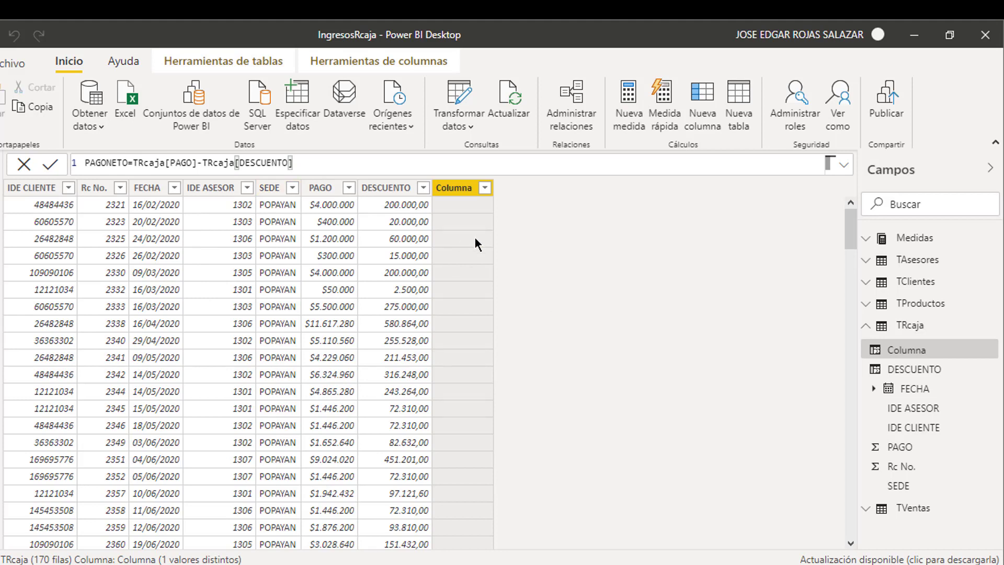
{"action": "key", "text": "Return"}
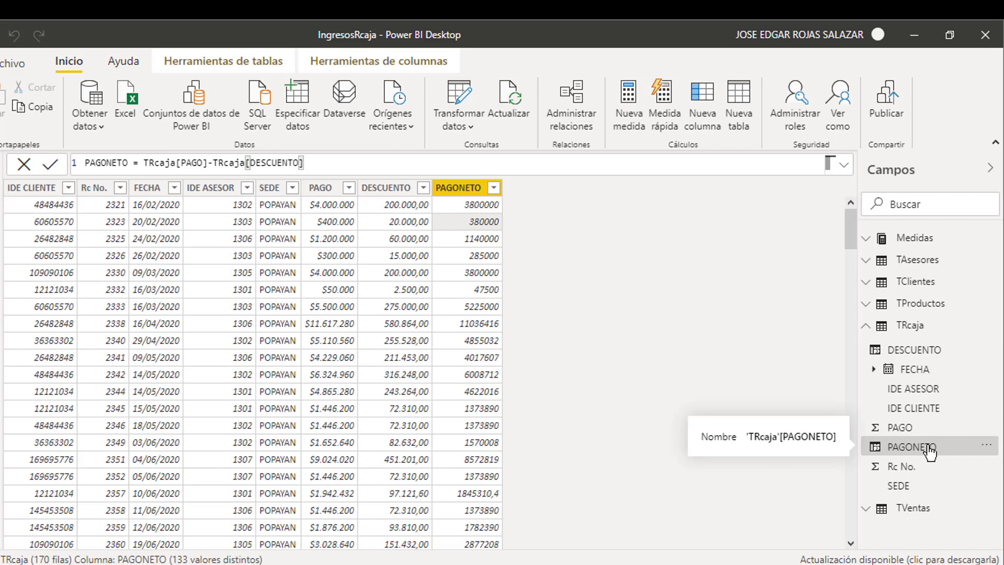
- Format PAGONETO with the thousands separator and 0 decimals, and set DESCUENTO to 1 decimal place
{"action": "left_click", "coordinate": [369, 61]}
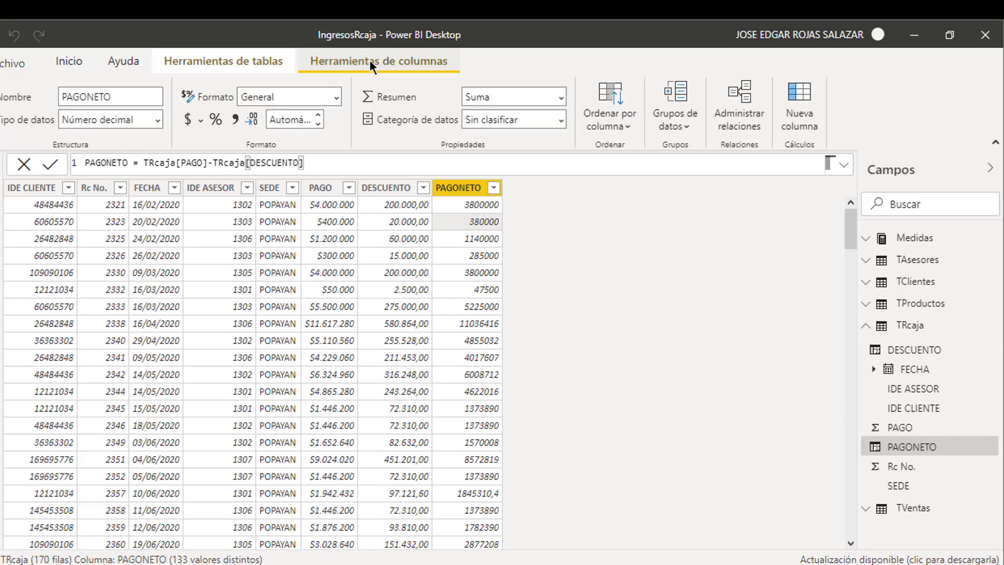
{"action": "left_click", "coordinate": [236, 120]}
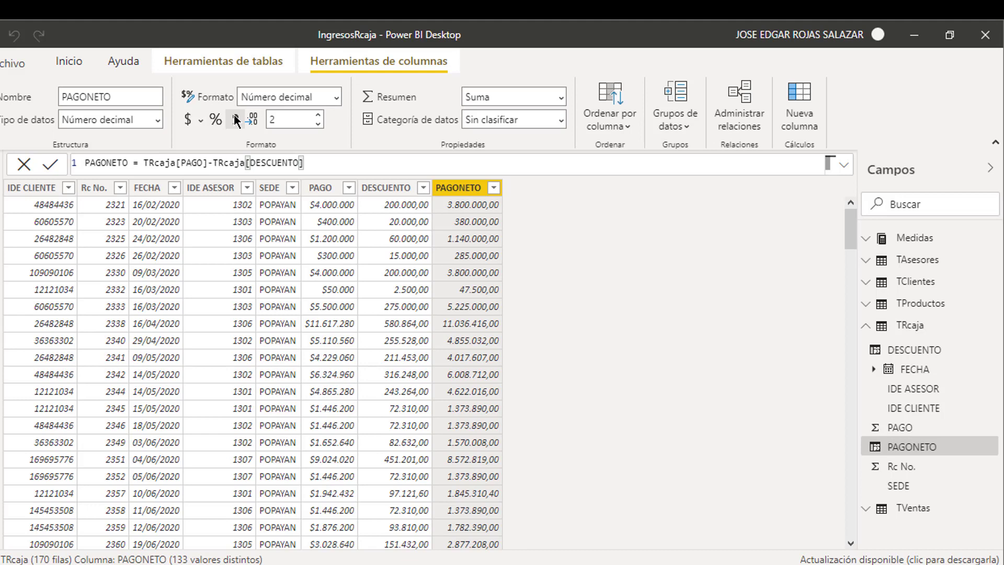
{"action": "left_click", "coordinate": [316, 124]}
{"action": "left_click", "coordinate": [316, 124]}
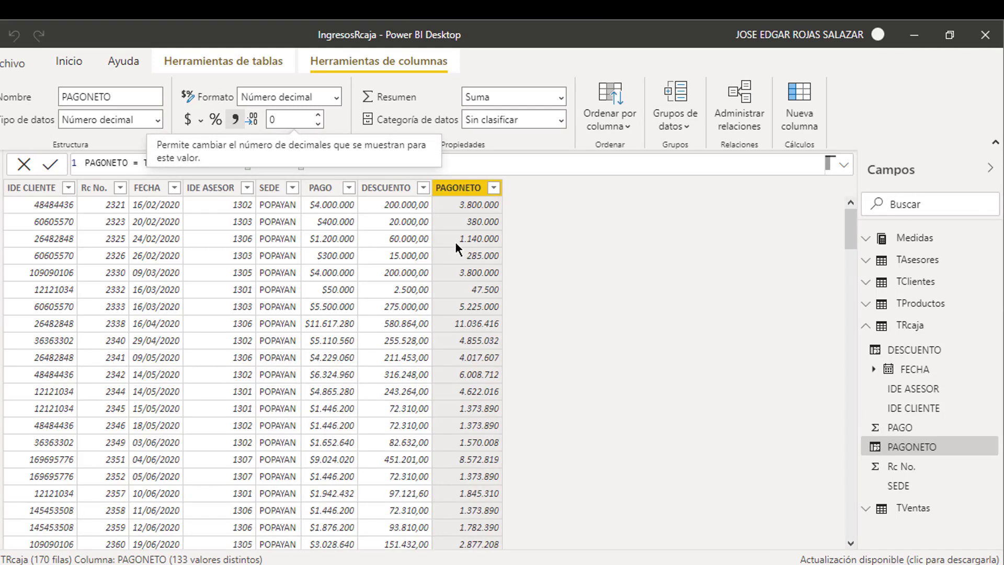
{"action": "left_click", "coordinate": [404, 222]}
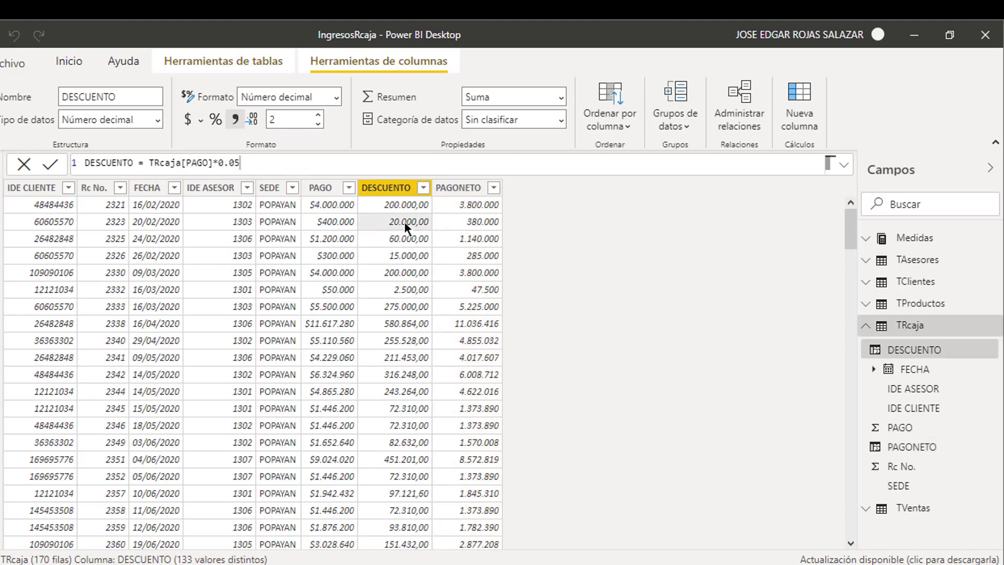
{"action": "left_click", "coordinate": [318, 124]}
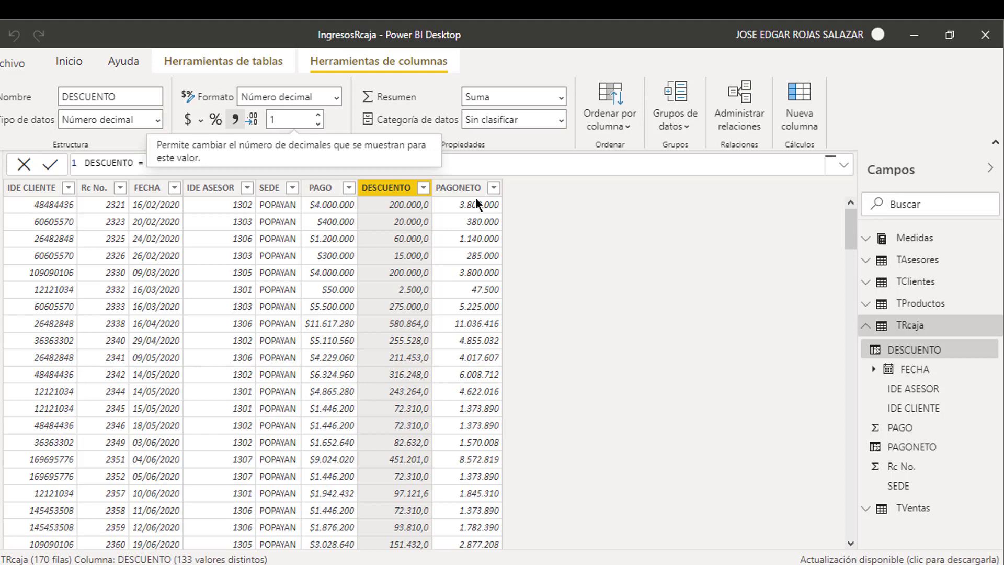
- Create a measure in the Medidas table named DESCUENTOSM and defined as SUM(TRcaja[DESCUENTO])
{"action": "left_click", "coordinate": [912, 240]}
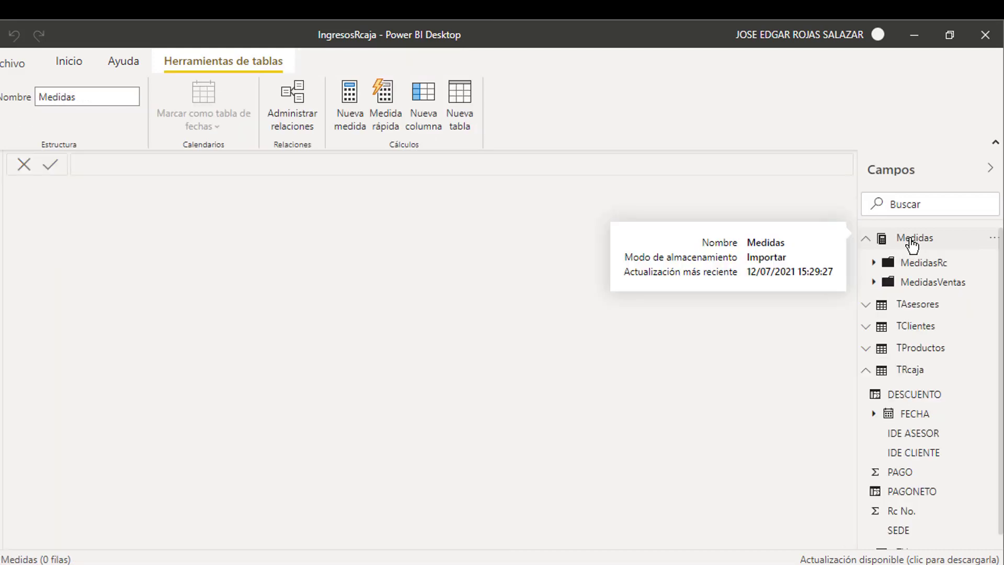
{"action": "right_click", "coordinate": [912, 241]}
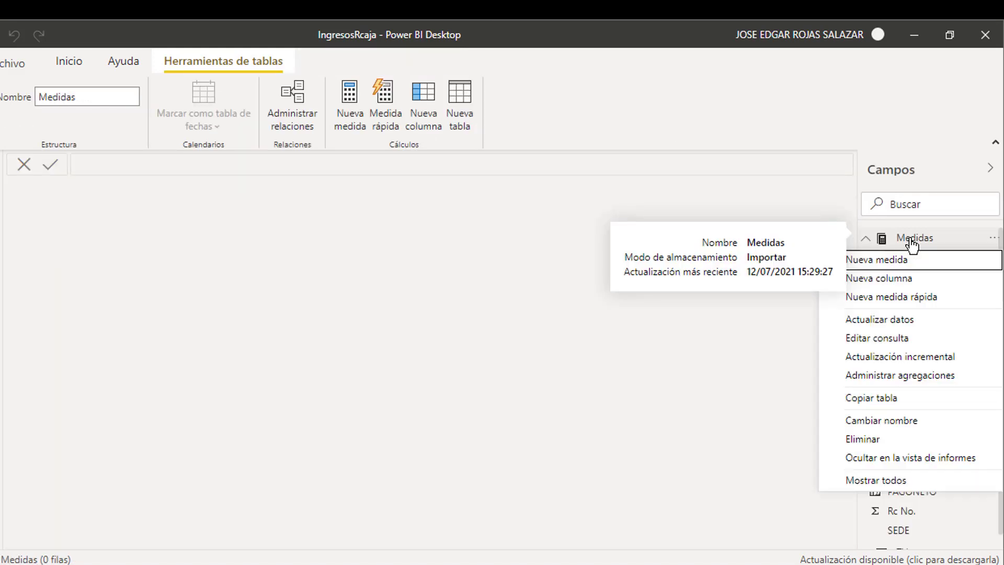
{"action": "left_click", "coordinate": [906, 259]}
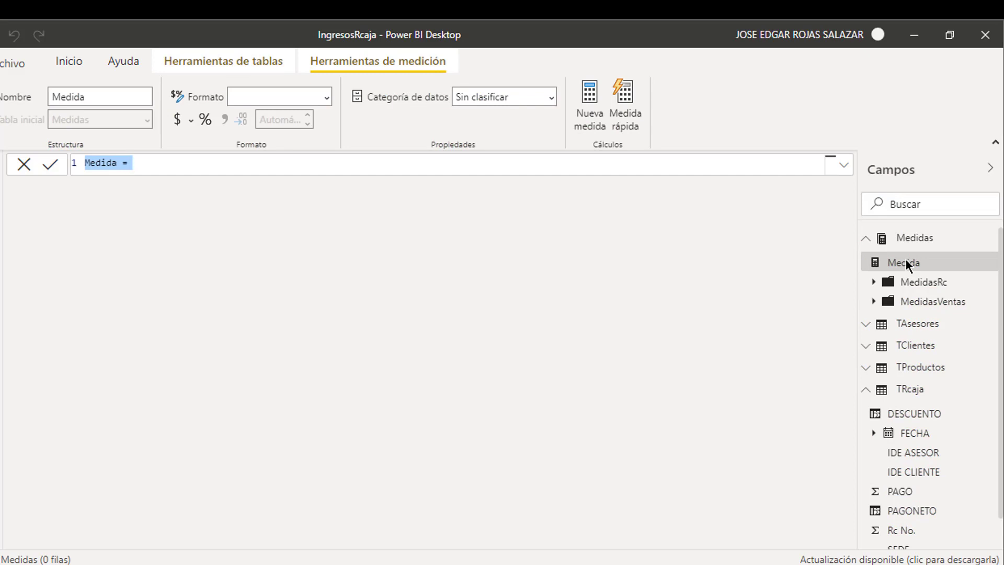
{"action": "type", "text": "DESCUENTOS"}
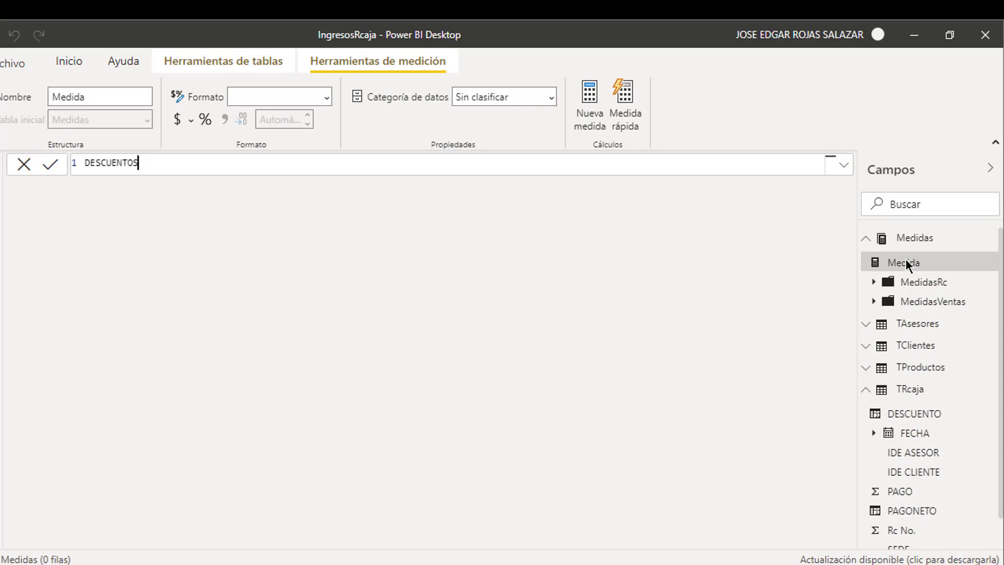
{"action": "type", "text": "M=SUM"}
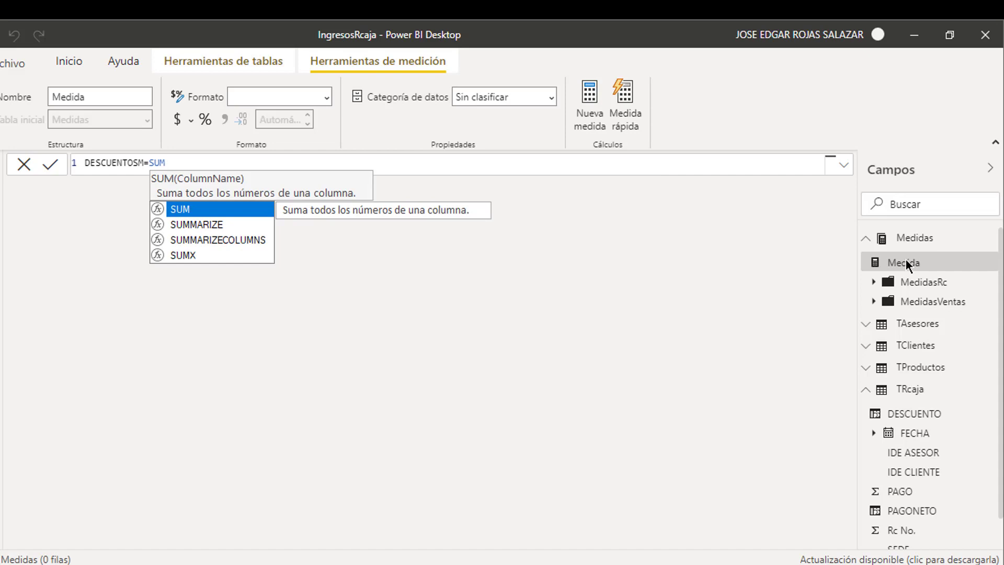
{"action": "type", "text": "("}
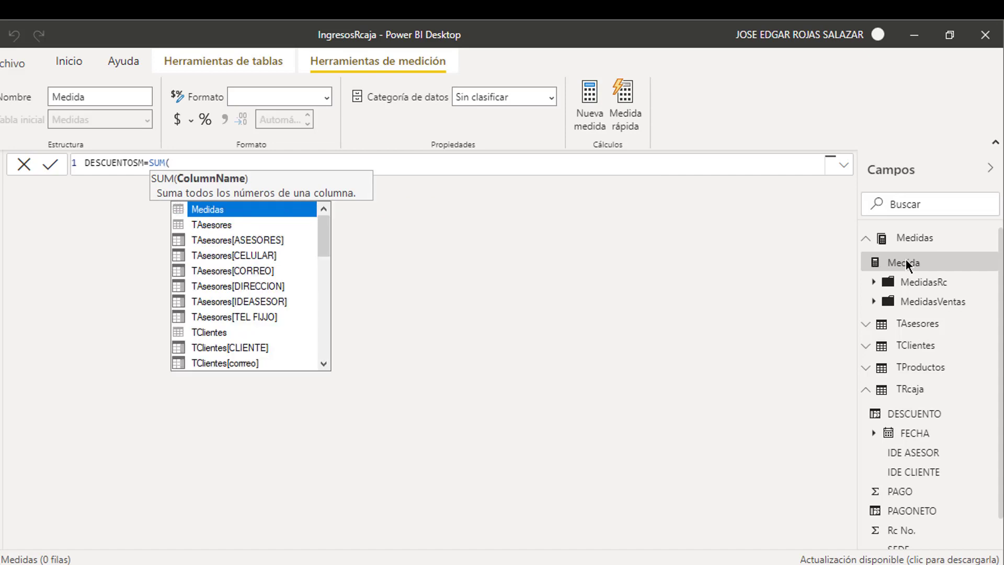
{"action": "type", "text": "TR"}
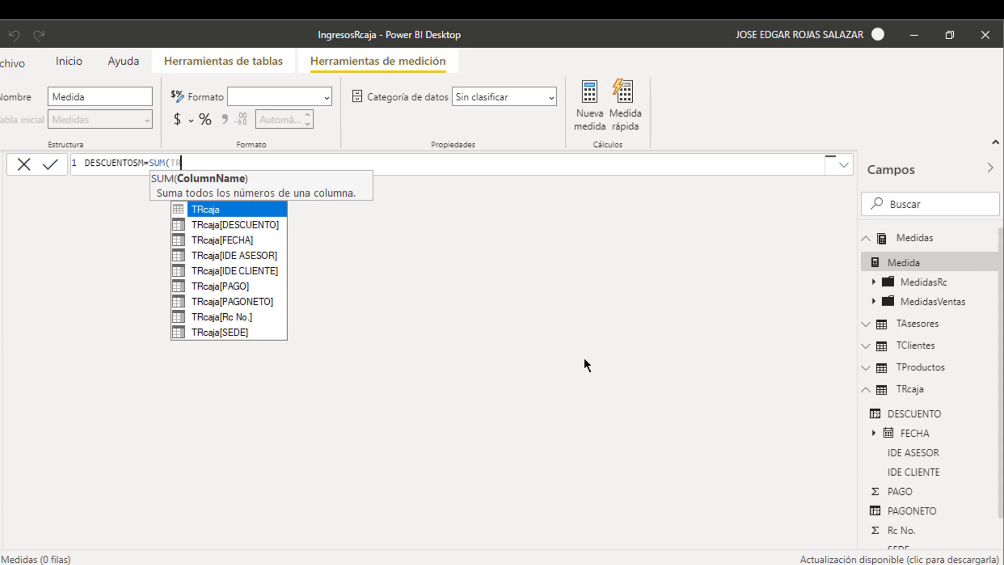
{"action": "left_click", "coordinate": [259, 224]}
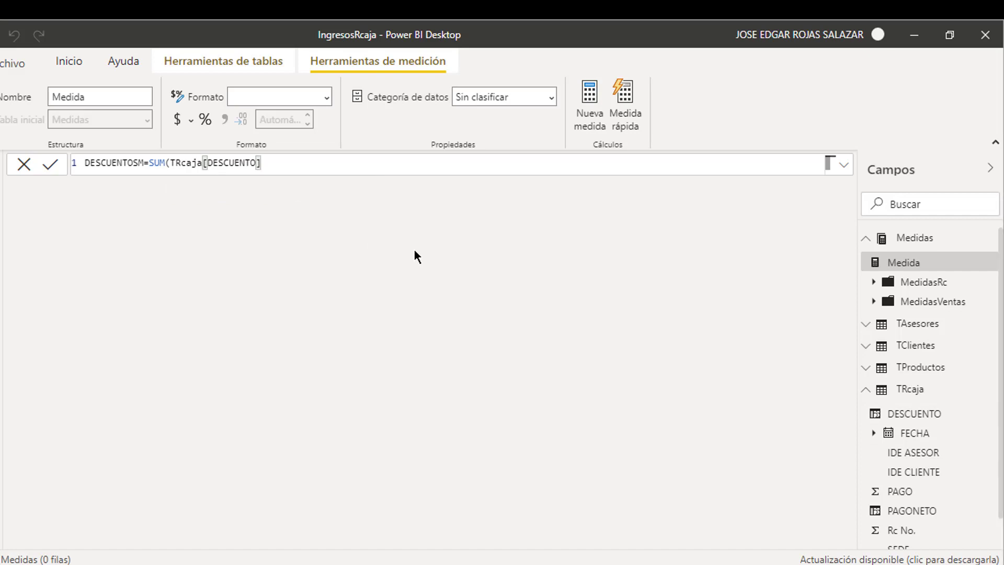
{"action": "key", "text": "Return"}
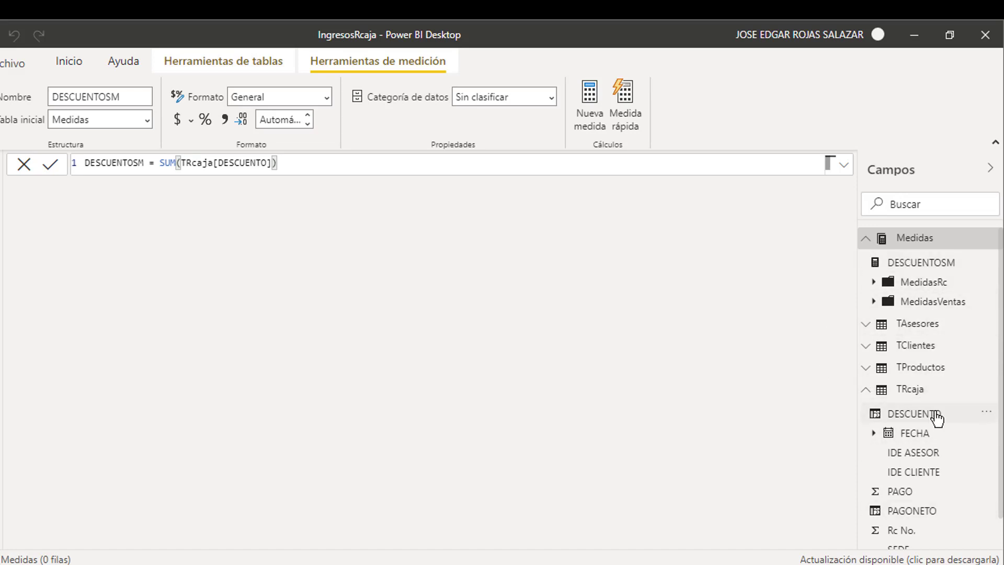
{"action": "mouse_move", "coordinate": [951, 357]}
{"action": "left_click", "coordinate": [1, 166]}
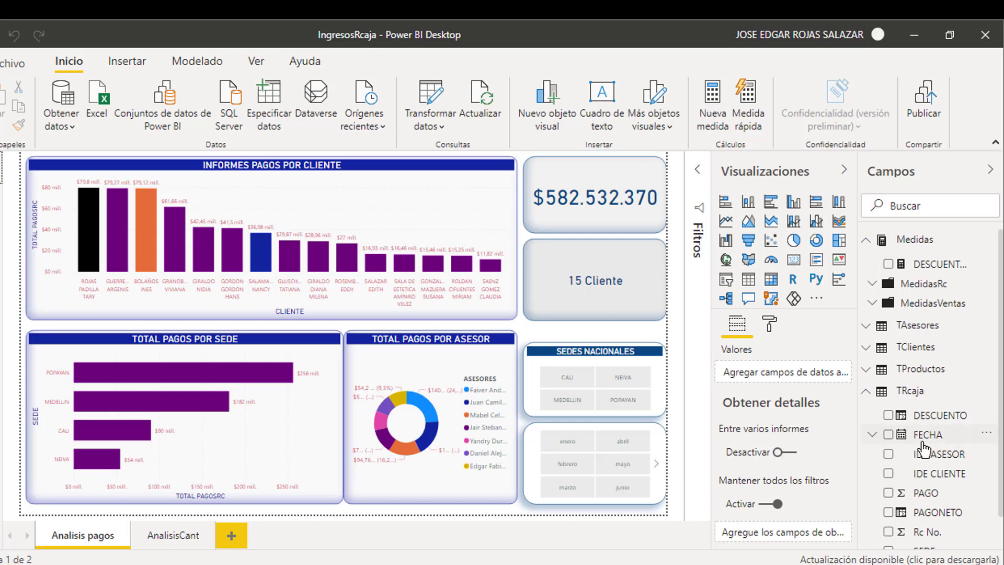
{"action": "left_click", "coordinate": [1, 199]}
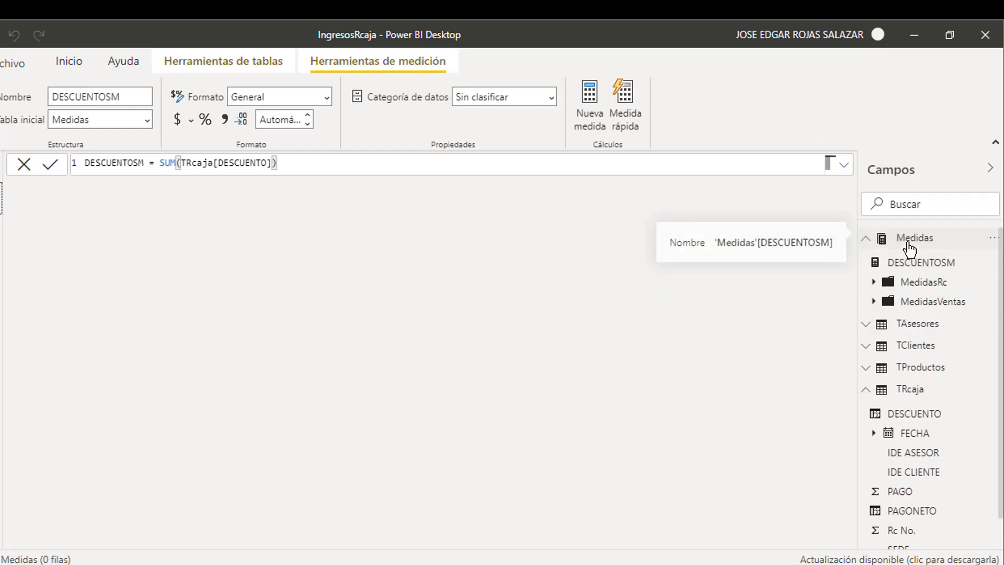
- Add a measure named PAGONETOM to the Medidas table, defined as SUM(TRcaja[PAGONETO])
{"action": "right_click", "coordinate": [910, 244]}
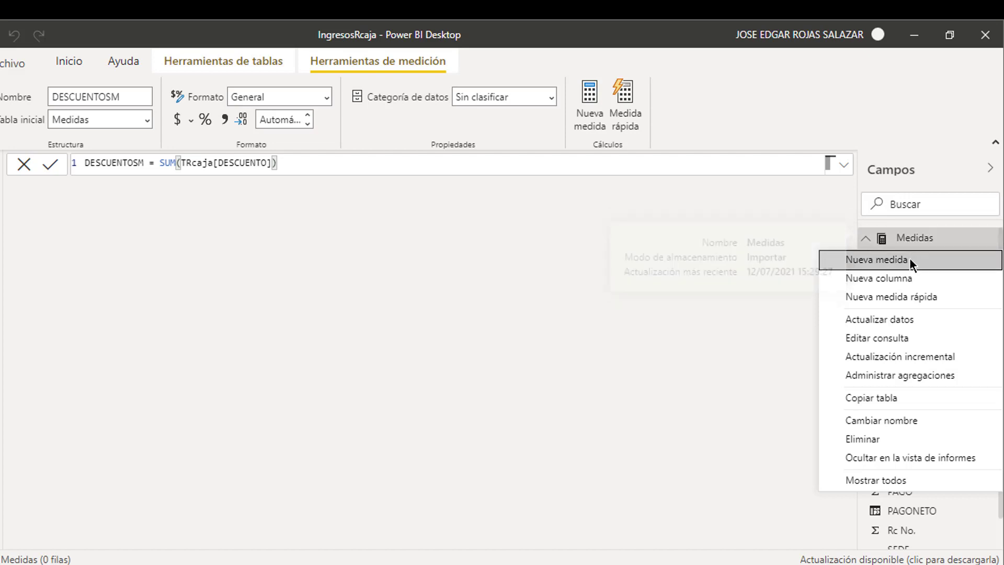
{"action": "left_click", "coordinate": [910, 259]}
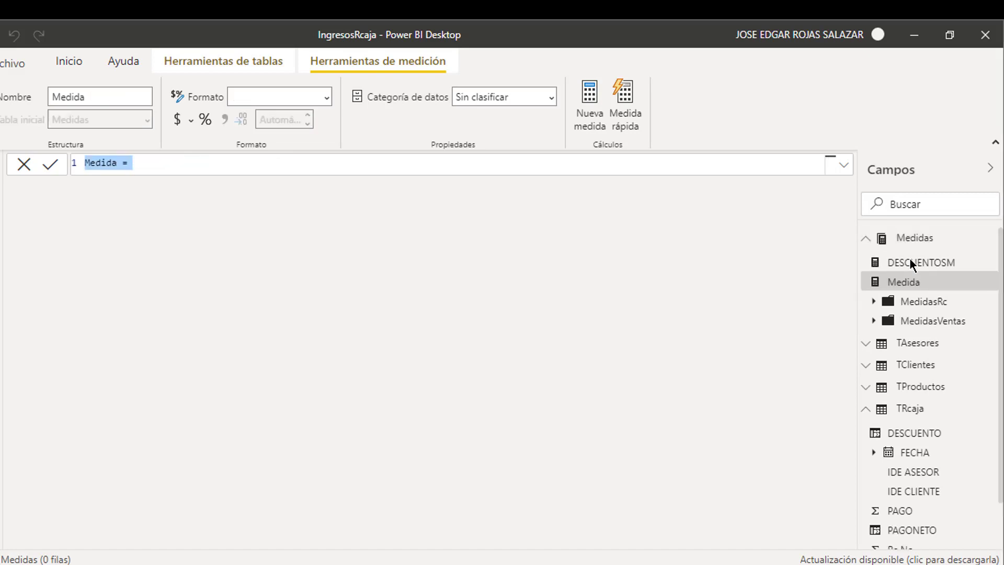
{"action": "type", "text": "PAG"}
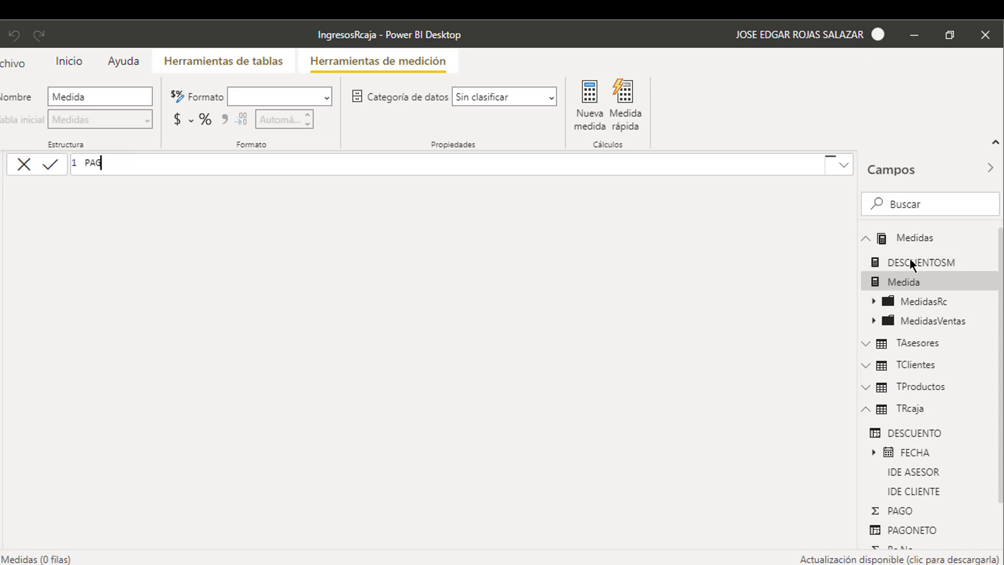
{"action": "type", "text": "ONETOM=SUM("}
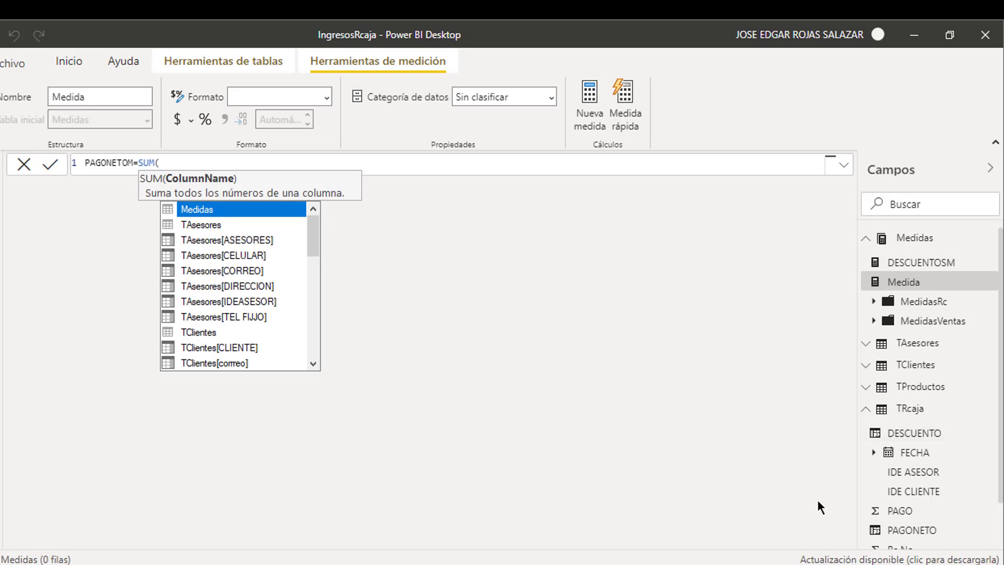
{"action": "key", "text": "Escape"}
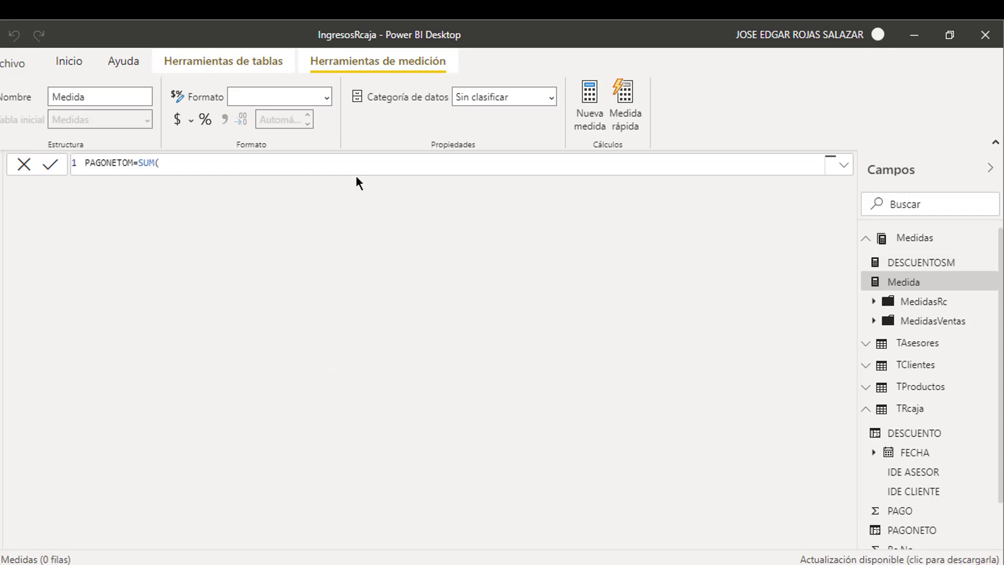
{"action": "type", "text": "TR"}
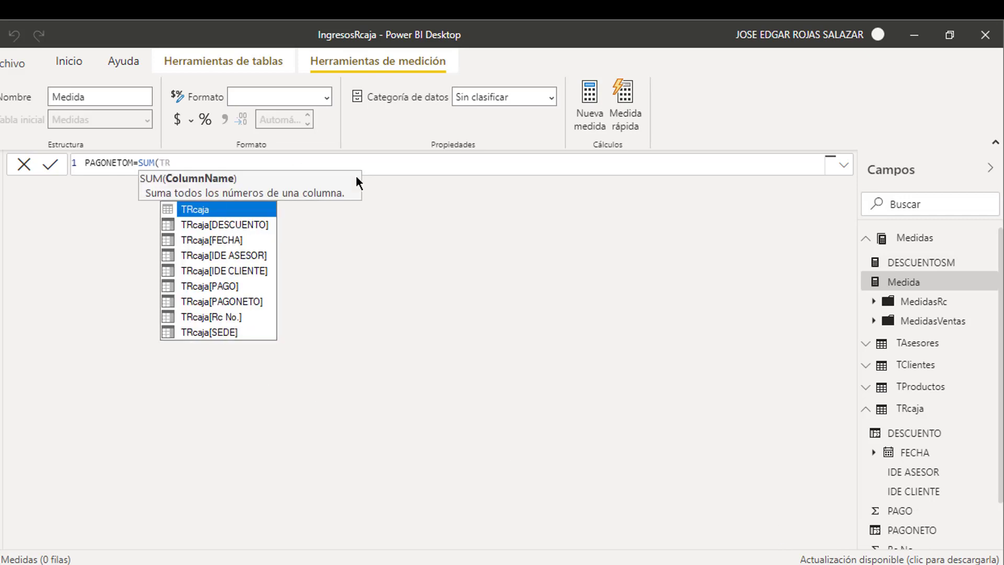
{"action": "left_click", "coordinate": [248, 303]}
{"action": "left_click", "coordinate": [249, 303]}
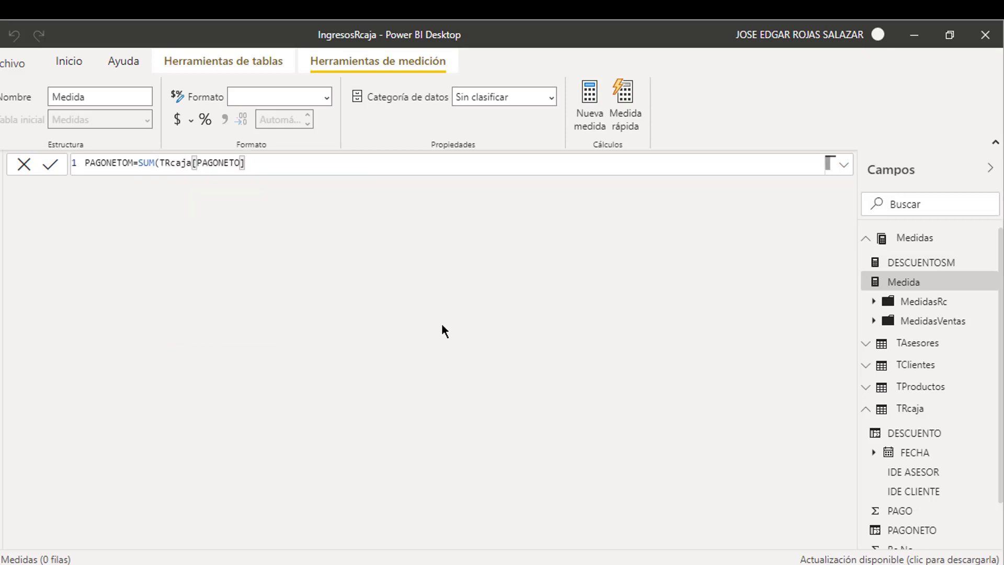
{"action": "key", "text": "Return"}
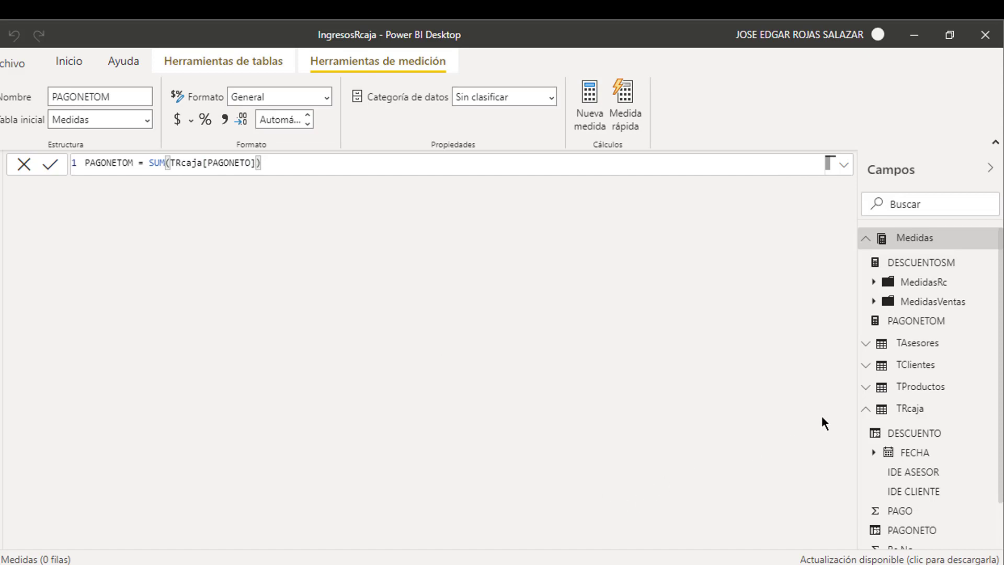
- Add a measure named CANTPAGOSM to the Medidas table, defined as COUNT(TRcaja[PAGO])
{"action": "right_click", "coordinate": [915, 242]}
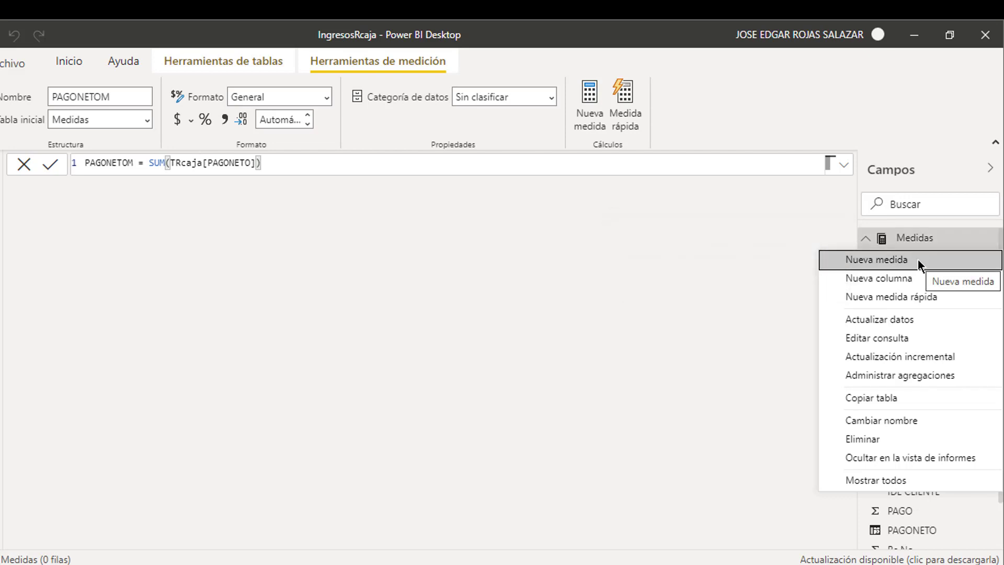
{"action": "left_click", "coordinate": [918, 259]}
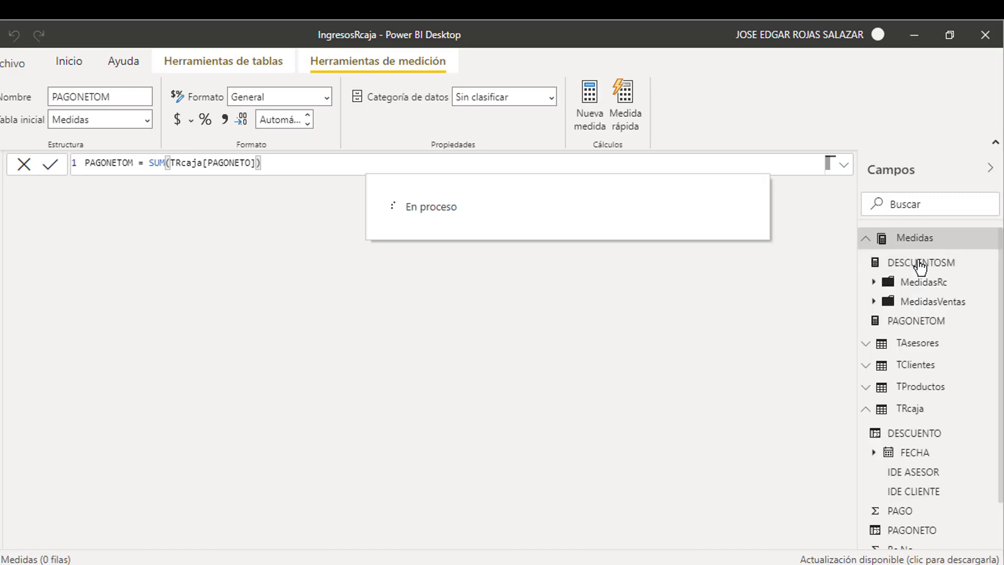
{"action": "type", "text": "C"}
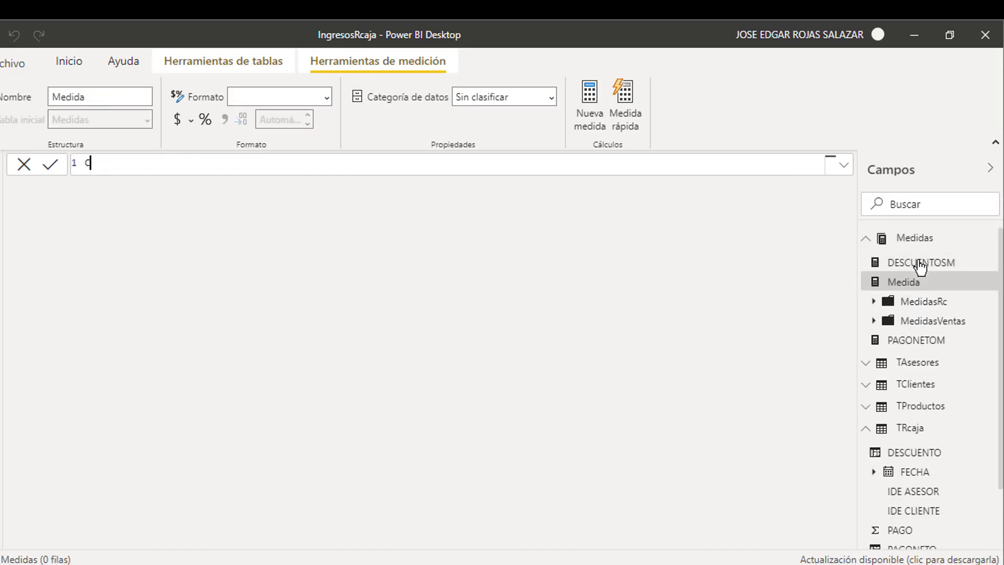
{"action": "type", "text": "ANTPAGOSM=COUNT"}
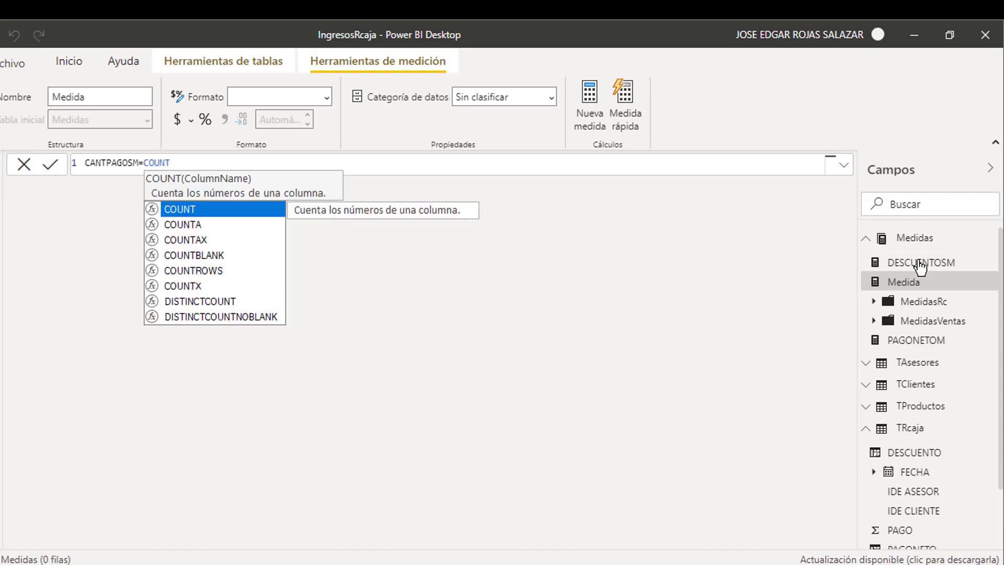
{"action": "double_click", "coordinate": [208, 210]}
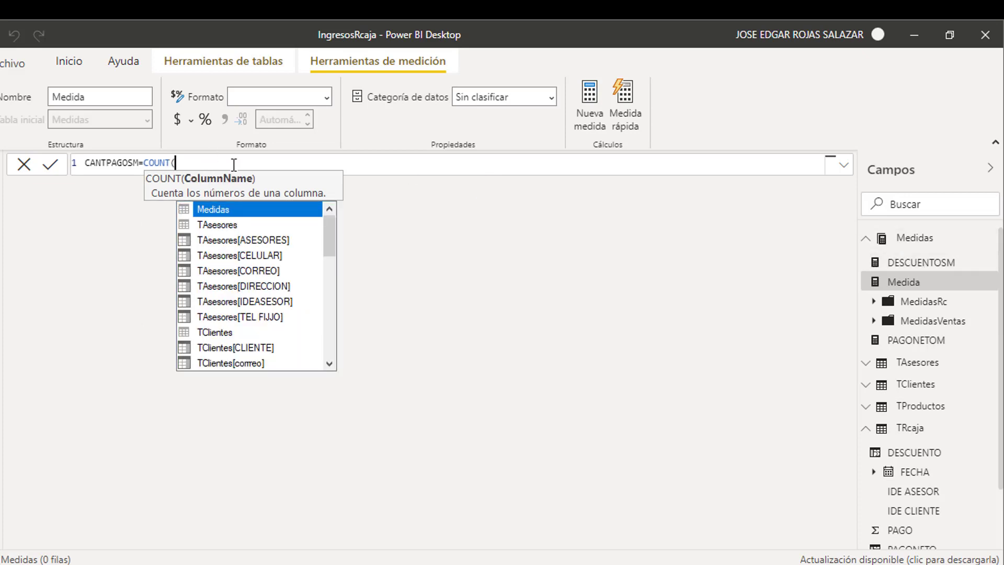
{"action": "type", "text": "TR"}
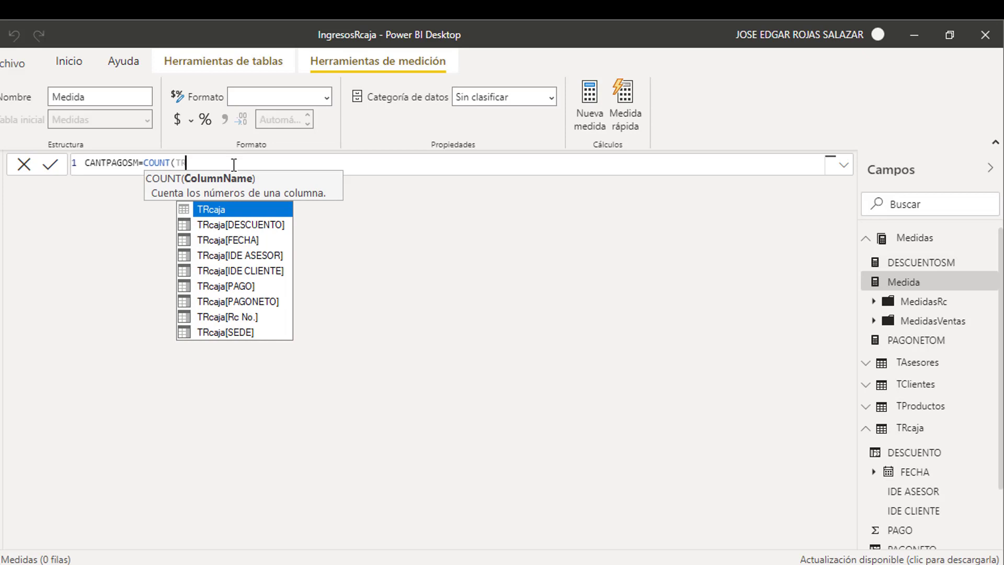
{"action": "double_click", "coordinate": [234, 286]}
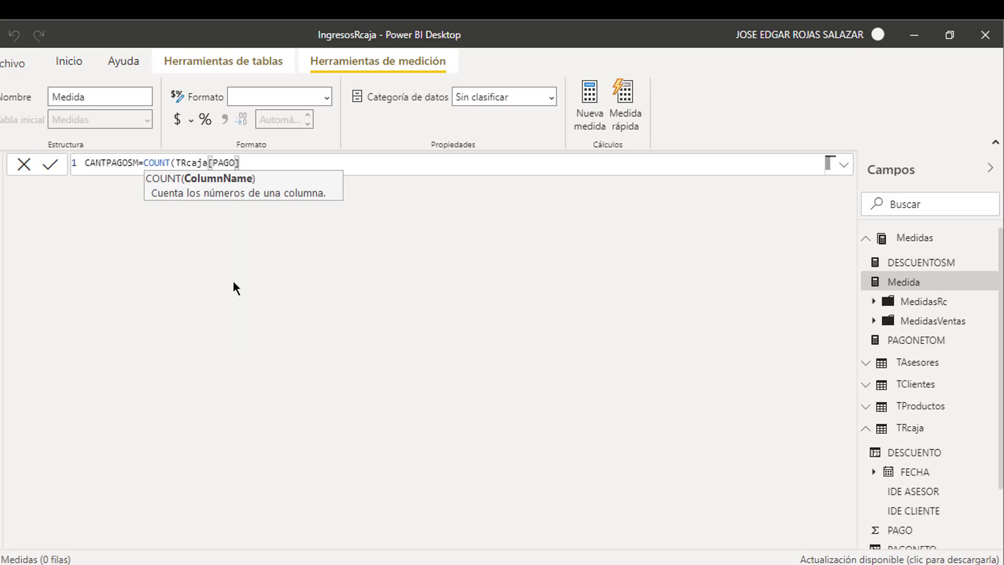
{"action": "type", "text": ")"}
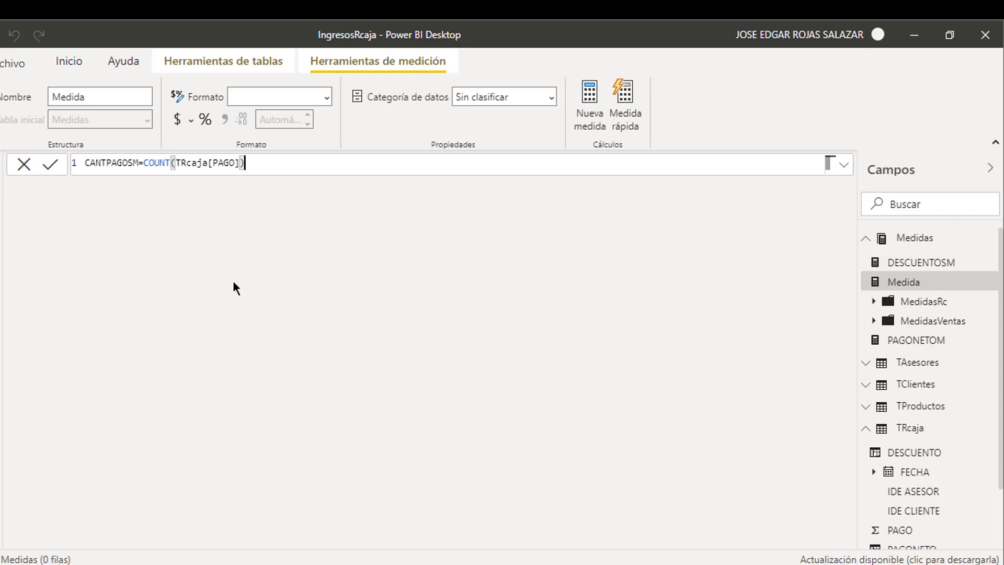
{"action": "key", "text": "Return"}
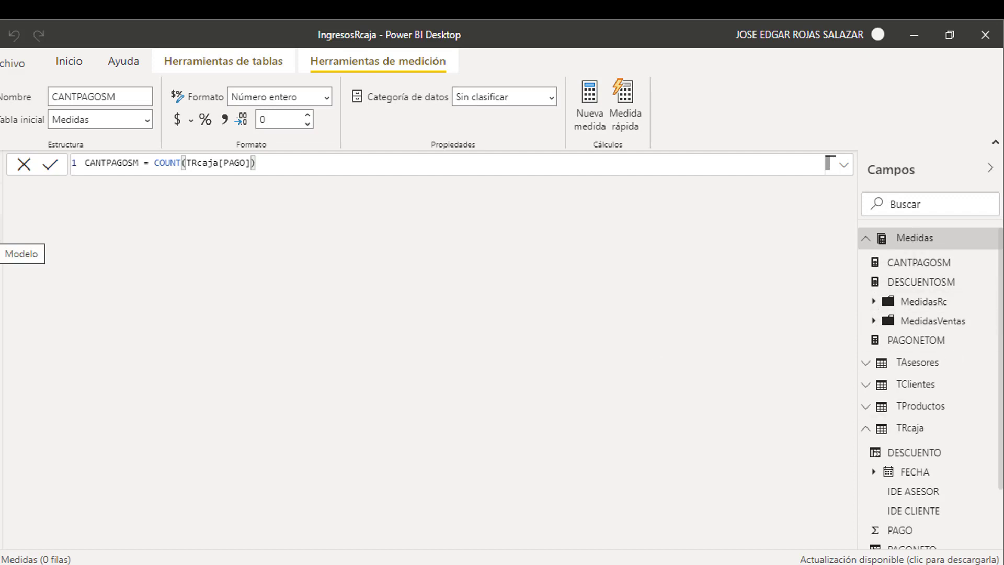
- Switch to the model view, collapse the properties, and expand the Medidas table to list its measures
{"action": "left_click", "coordinate": [1, 230]}
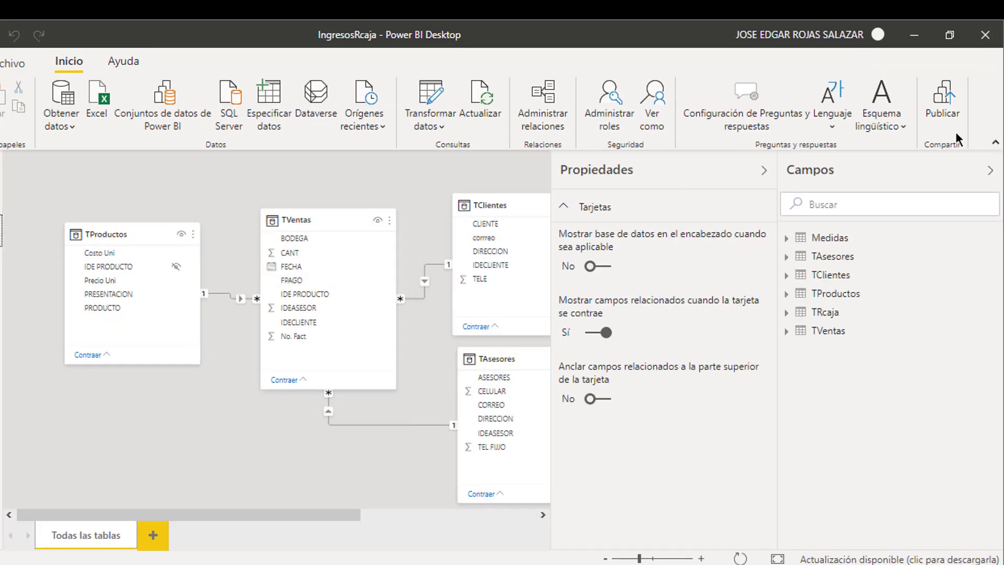
{"action": "left_click", "coordinate": [989, 170]}
{"action": "left_click", "coordinate": [960, 174]}
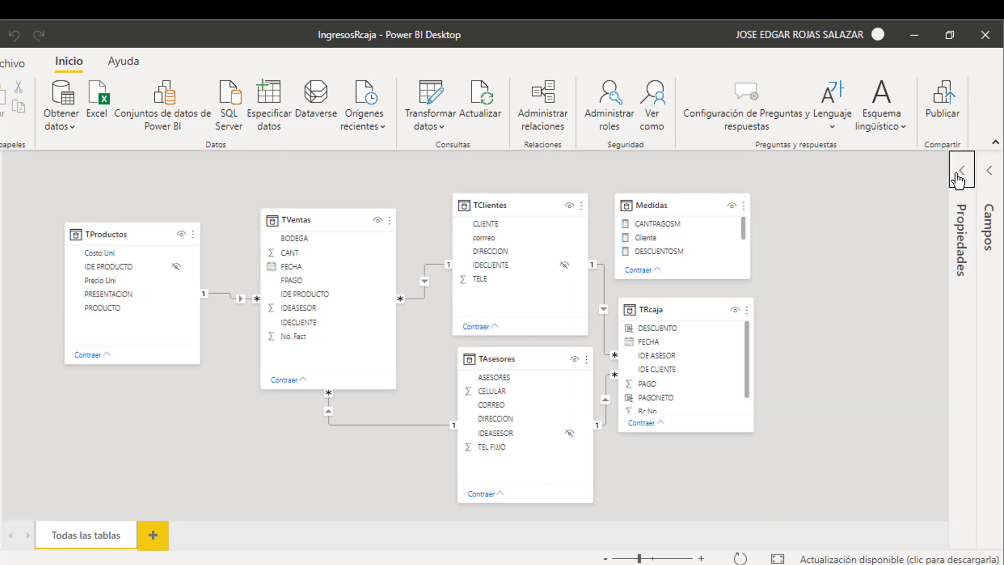
{"action": "left_click", "coordinate": [988, 173]}
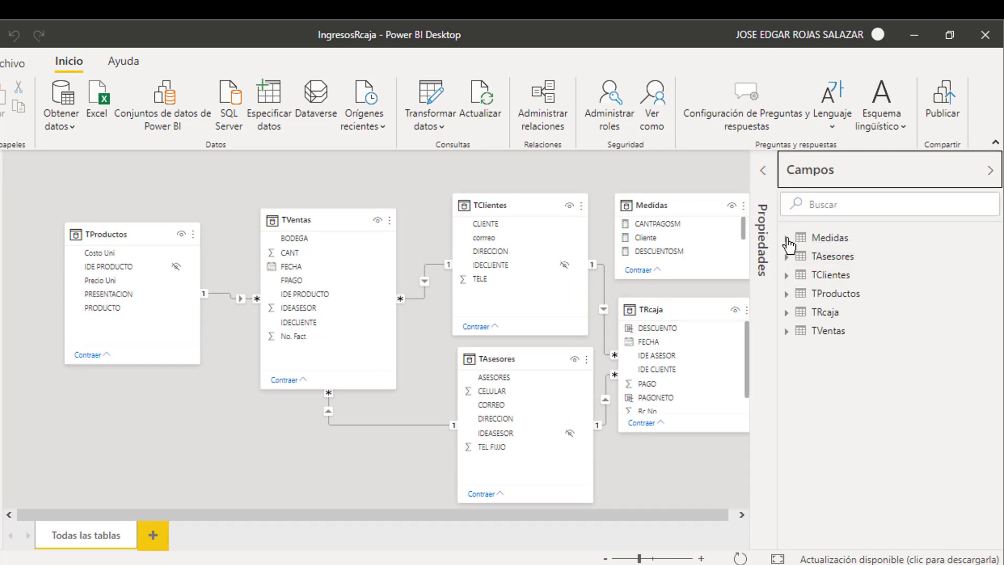
{"action": "left_click", "coordinate": [785, 238]}
{"action": "left_click", "coordinate": [856, 257]}
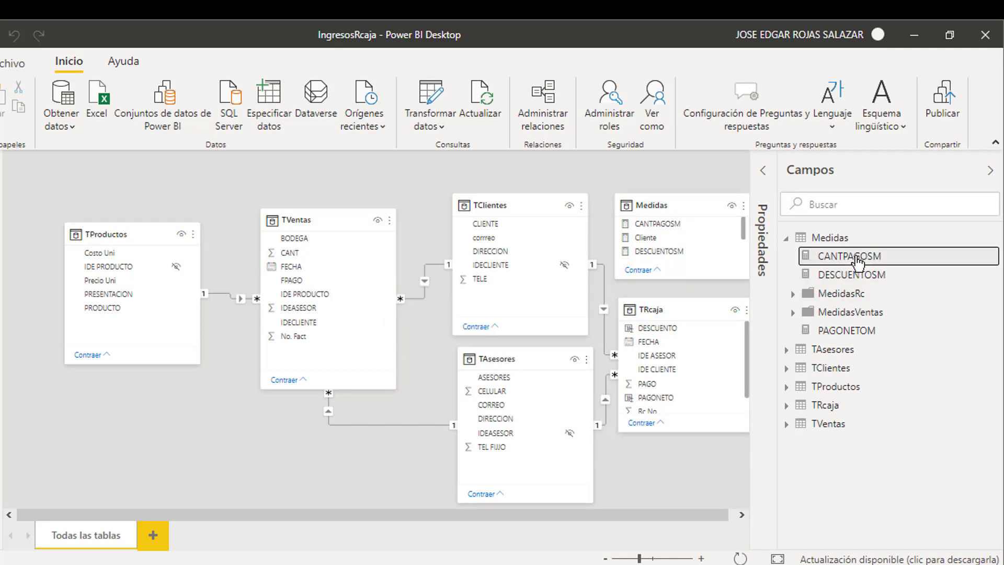
- Move the CANTPAGOSM, DESCUENTOSM and PAGONETOM measures into the MedidasRc folder of the Medidas table
{"action": "left_click_drag", "start_coordinate": [858, 259], "coordinate": [852, 300]}
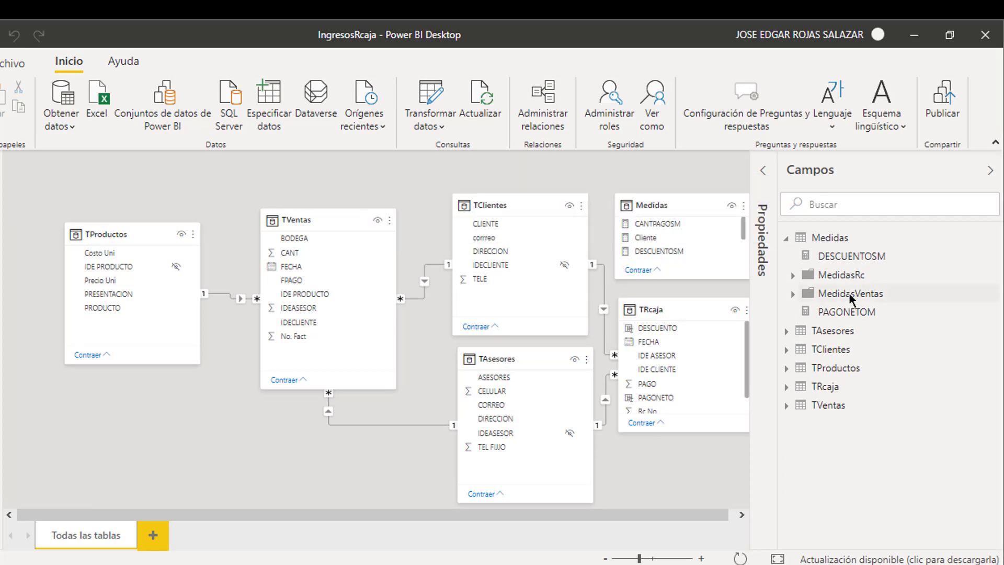
{"action": "left_click_drag", "start_coordinate": [857, 257], "coordinate": [852, 280]}
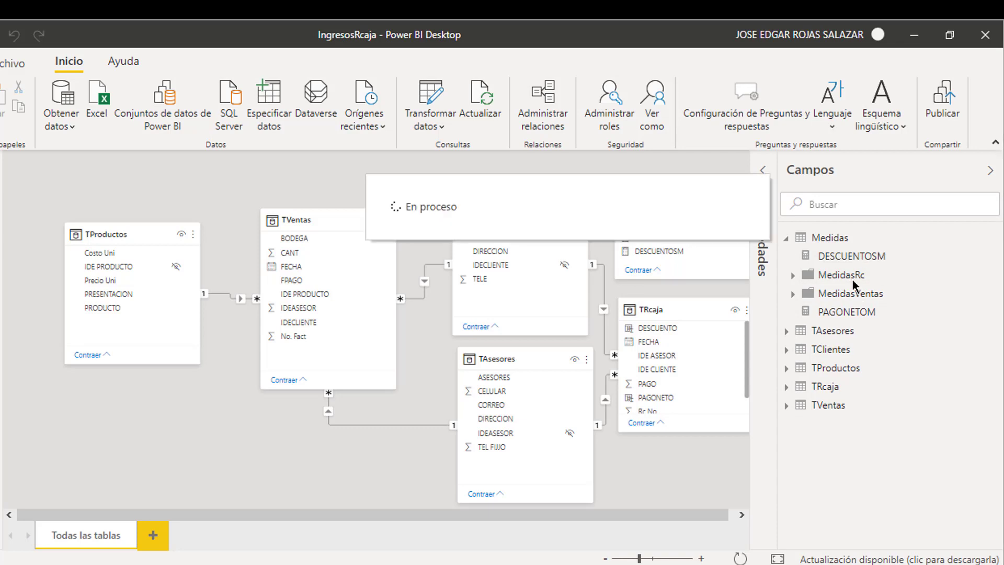
{"action": "left_click_drag", "start_coordinate": [844, 294], "coordinate": [852, 260]}
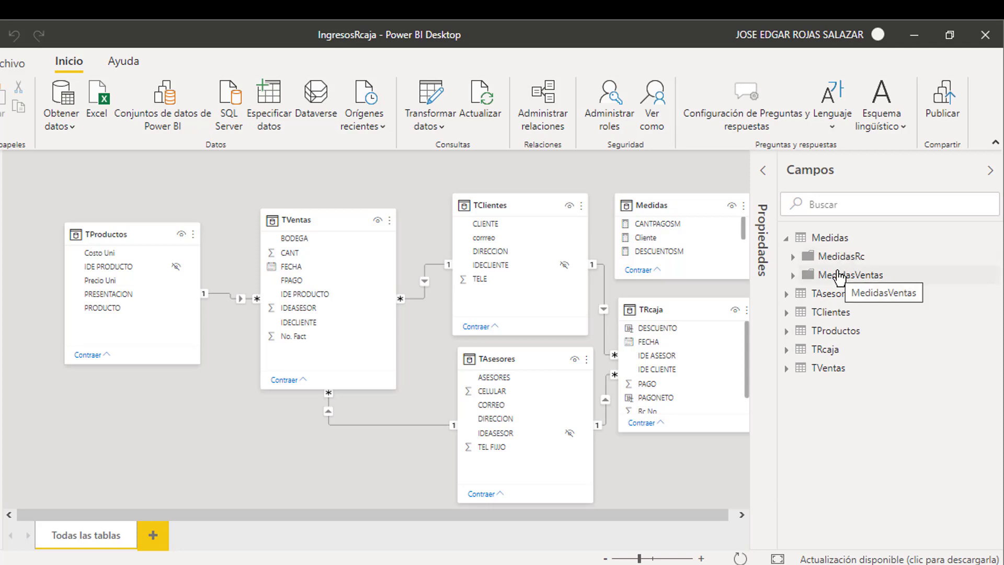
- Review the measures in the MedidasRc folder and display the TRcaja table in the data view
{"action": "left_click", "coordinate": [793, 257]}
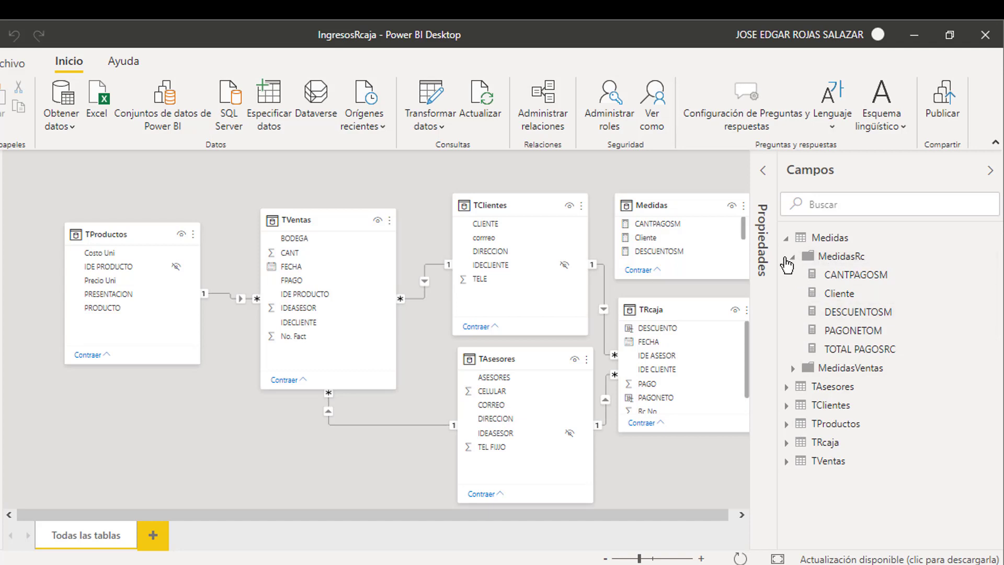
{"action": "left_click", "coordinate": [793, 259]}
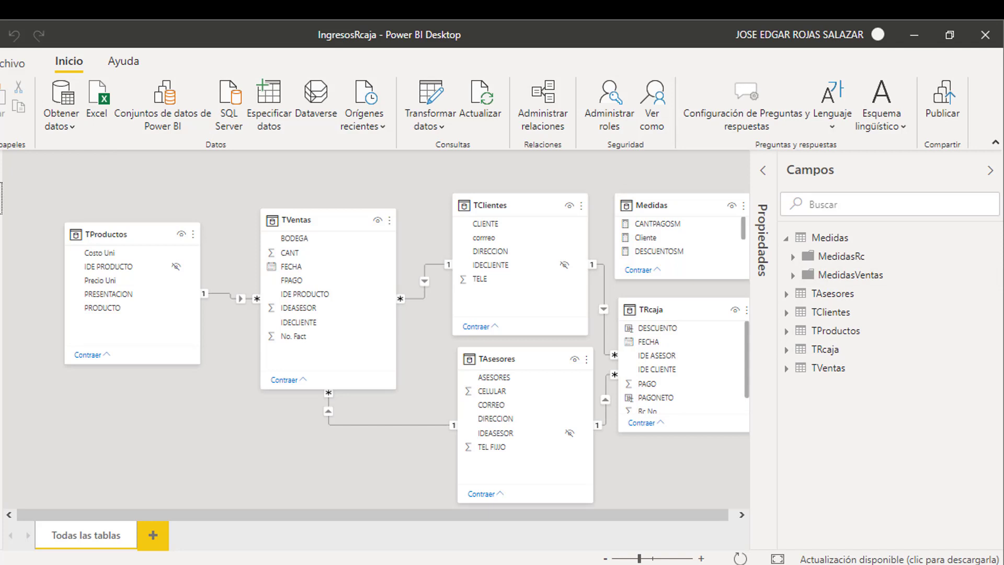
{"action": "left_click", "coordinate": [2, 199]}
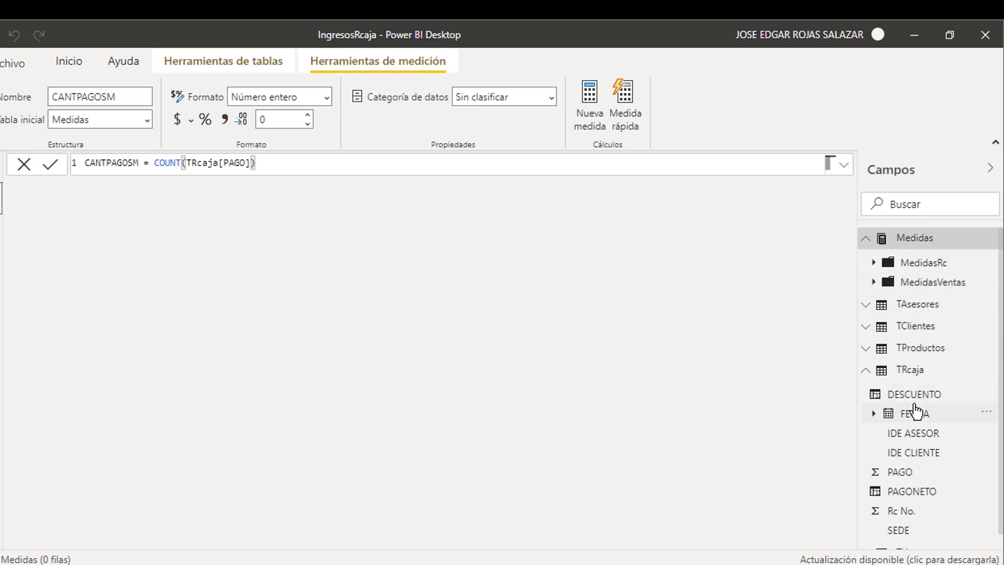
{"action": "left_click", "coordinate": [910, 381]}
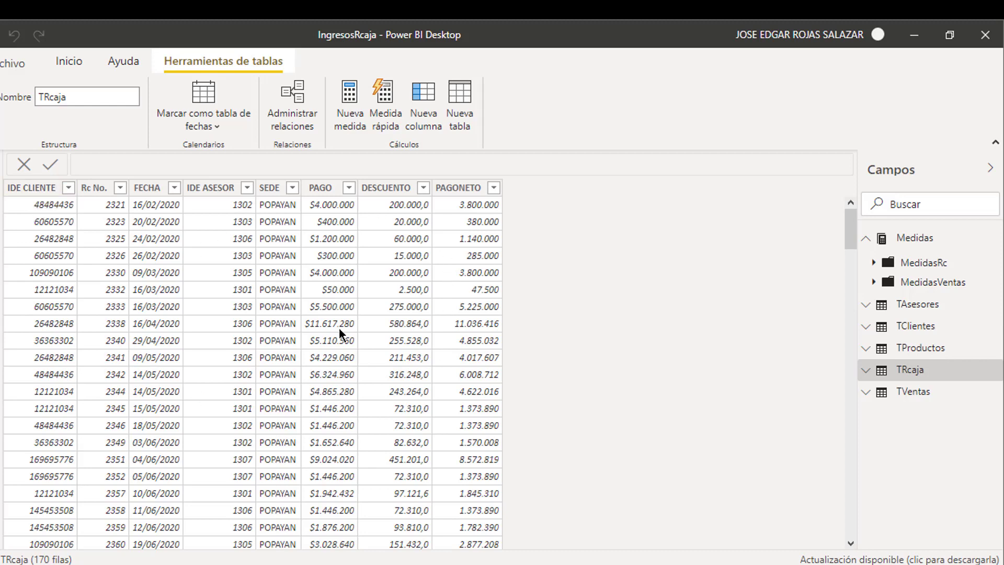
- In the model view, collapse the field list and move the TRcaja table farther from TClientes and TAsesores to expose its relationships
{"action": "left_click", "coordinate": [1, 231]}
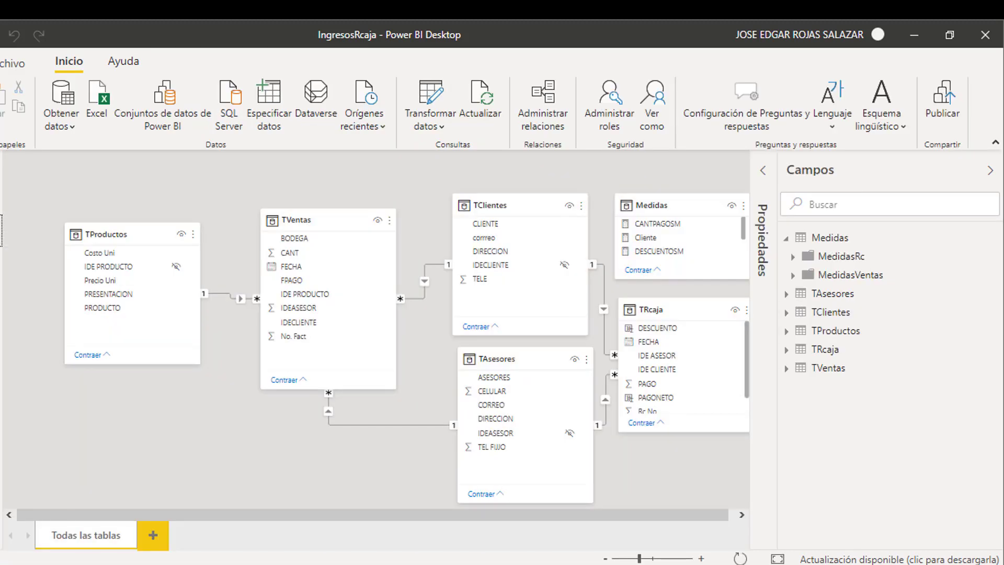
{"action": "left_click", "coordinate": [989, 171]}
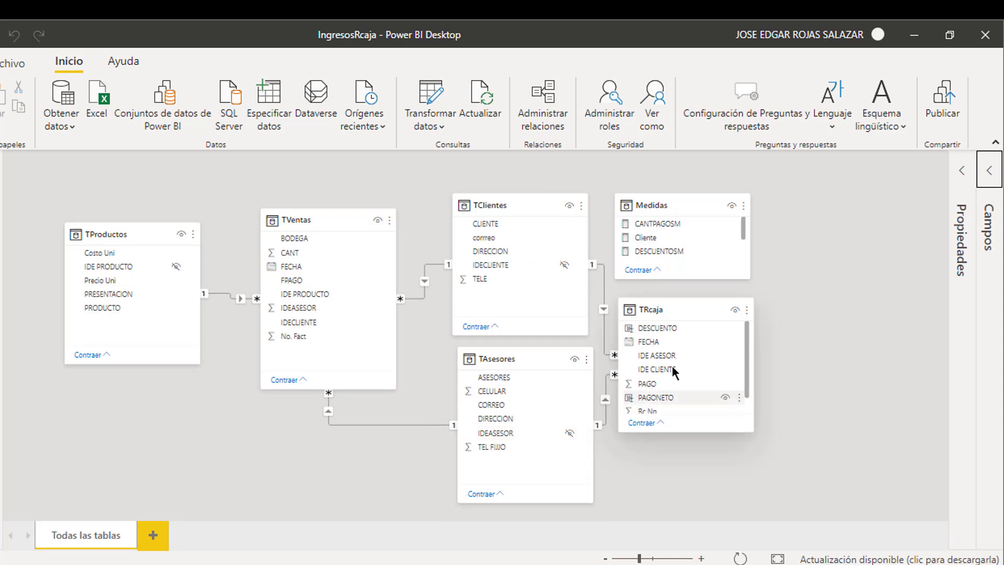
{"action": "left_click_drag", "start_coordinate": [690, 305], "coordinate": [770, 322]}
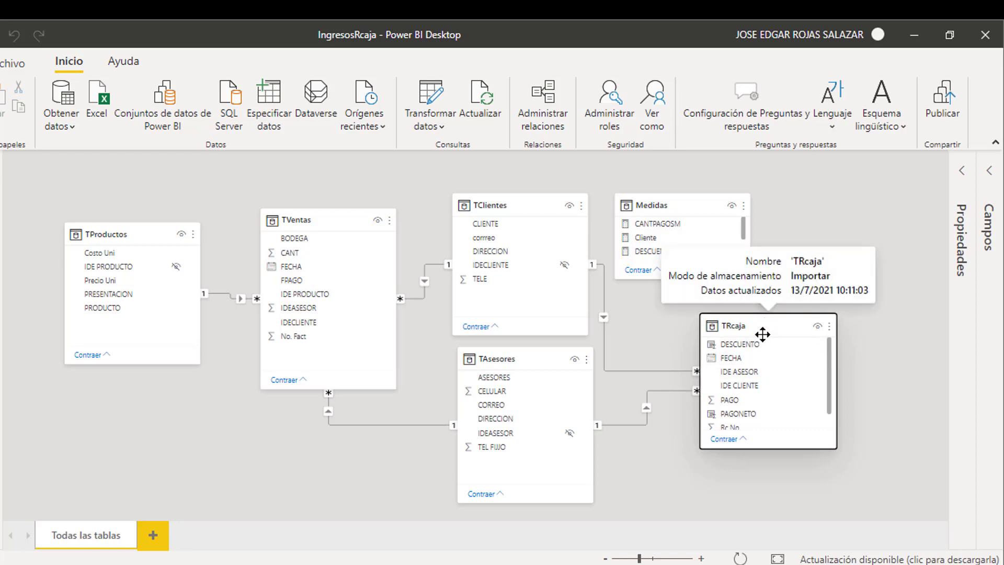
- Select the CLIENTE field of TClientes in the model and inspect the fields of the INFORMES PAGOS POR CLIENTE chart in the report view
{"action": "left_click", "coordinate": [492, 224]}
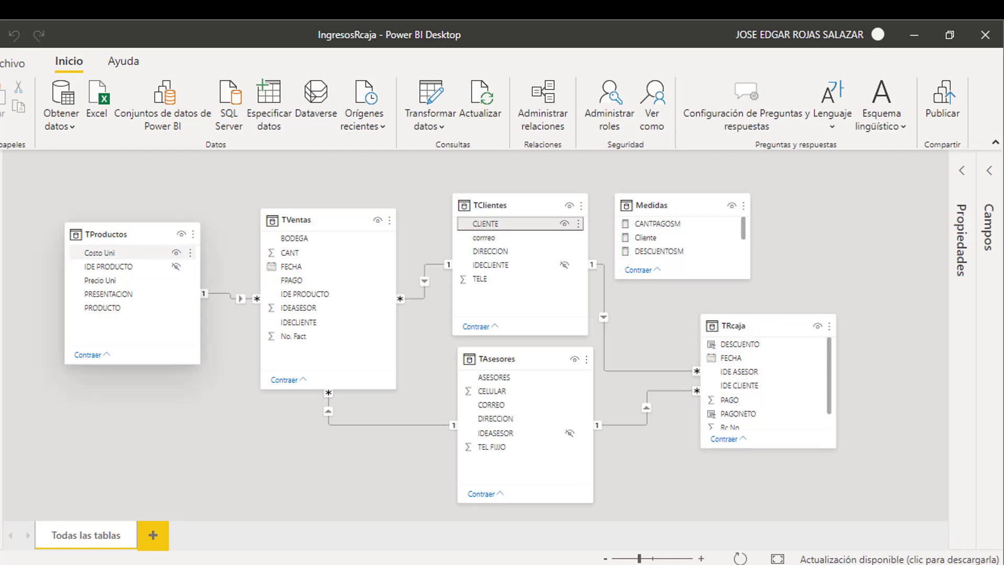
{"action": "left_click", "coordinate": [1, 168]}
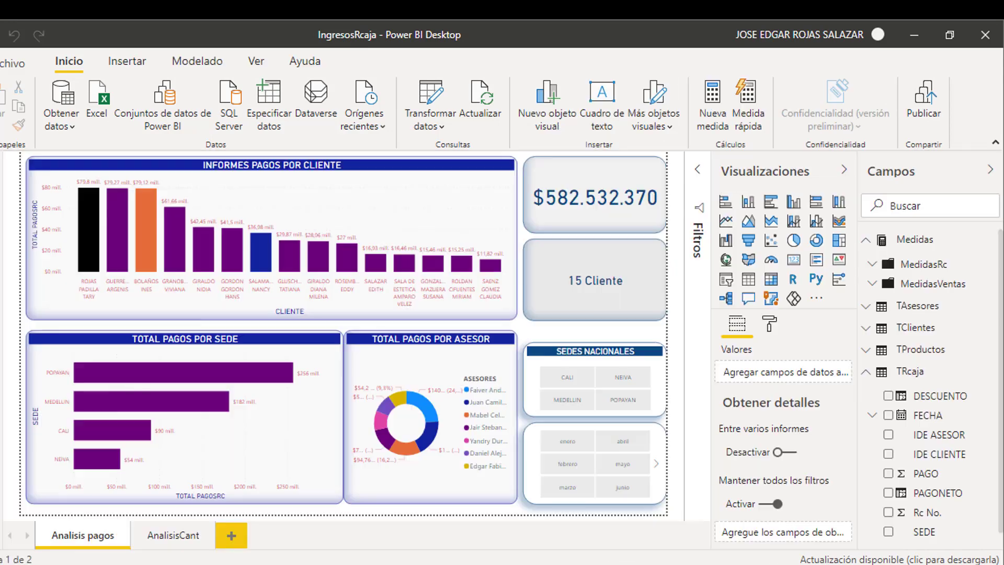
{"action": "left_click", "coordinate": [363, 173]}
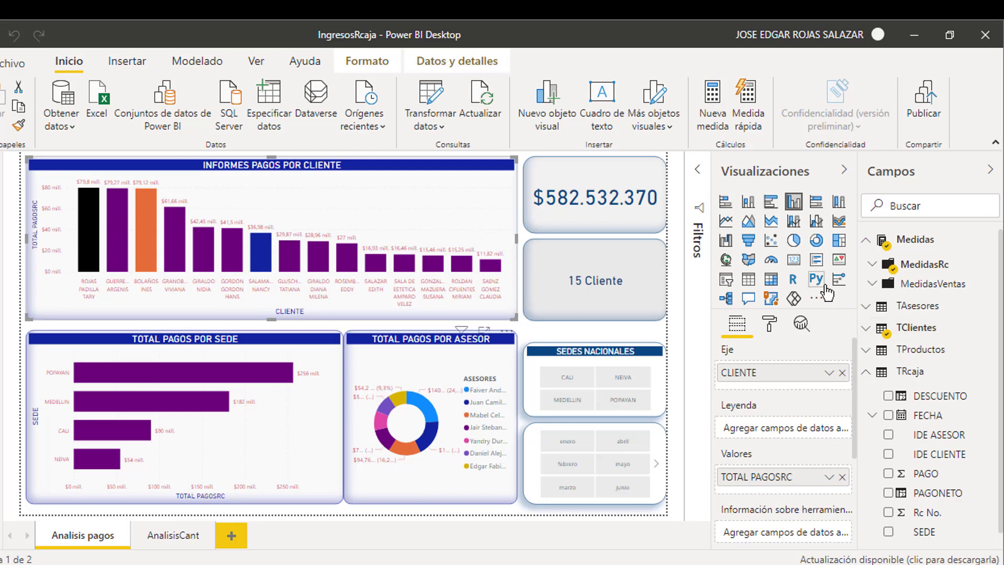
- Add a calculated column named NOMBRE CLIENTE to the TRcaja table, using RELATED to fetch TClientes[CLIENTE]
{"action": "left_click", "coordinate": [1, 214]}
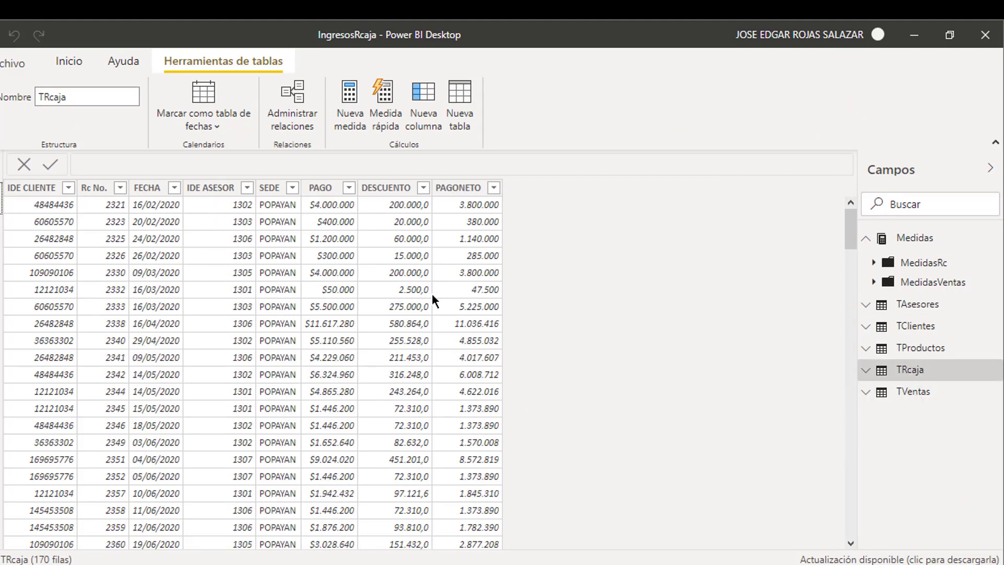
{"action": "right_click", "coordinate": [466, 186]}
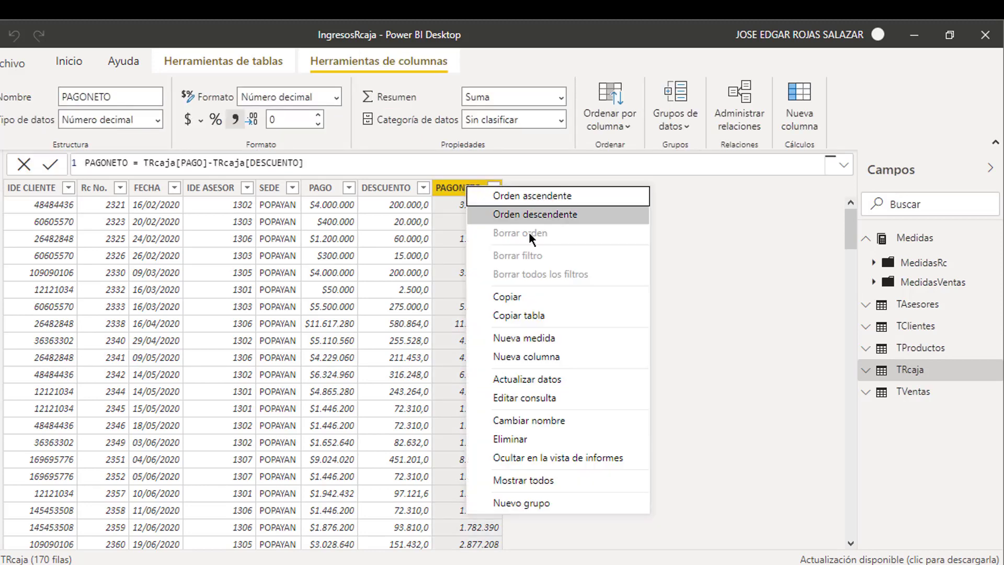
{"action": "left_click", "coordinate": [542, 354]}
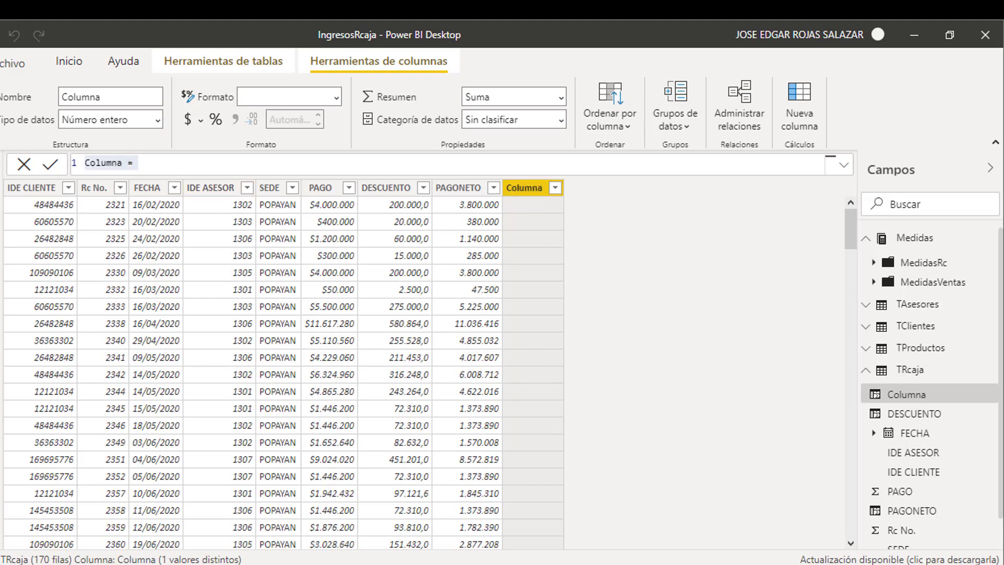
{"action": "key", "text": "ctrl+a"}
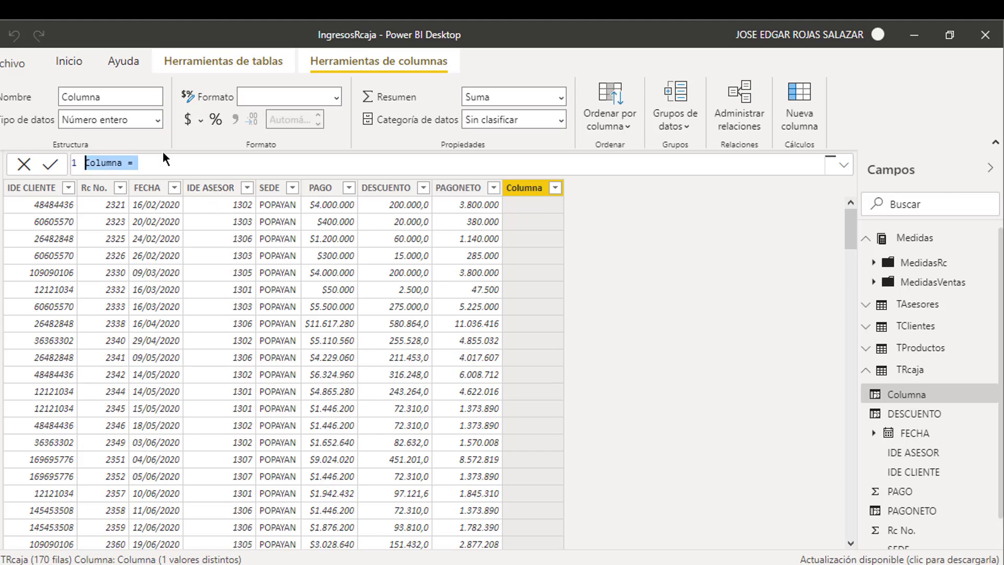
{"action": "type", "text": "NOMBRE CLIENTE"}
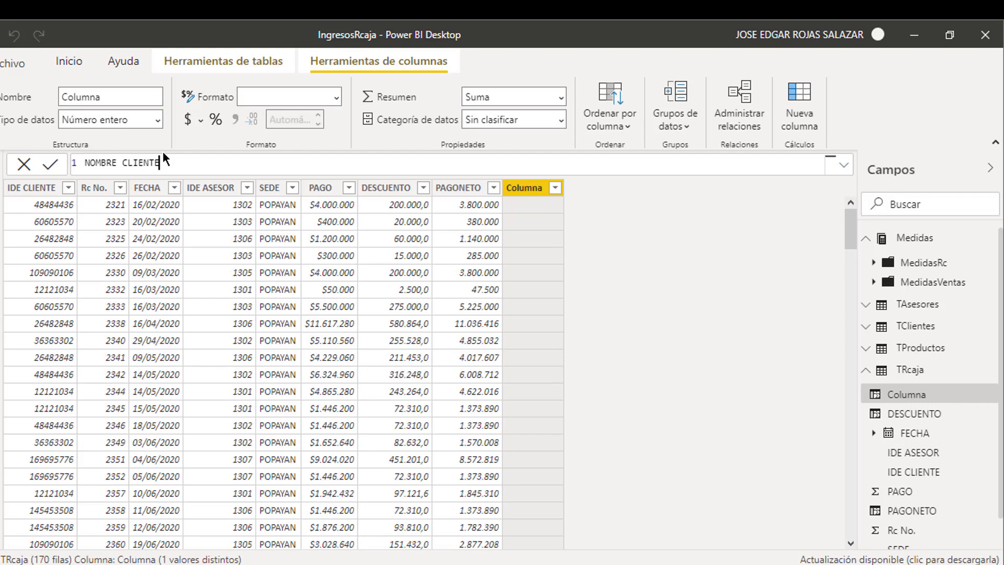
{"action": "type", "text": "=RELA"}
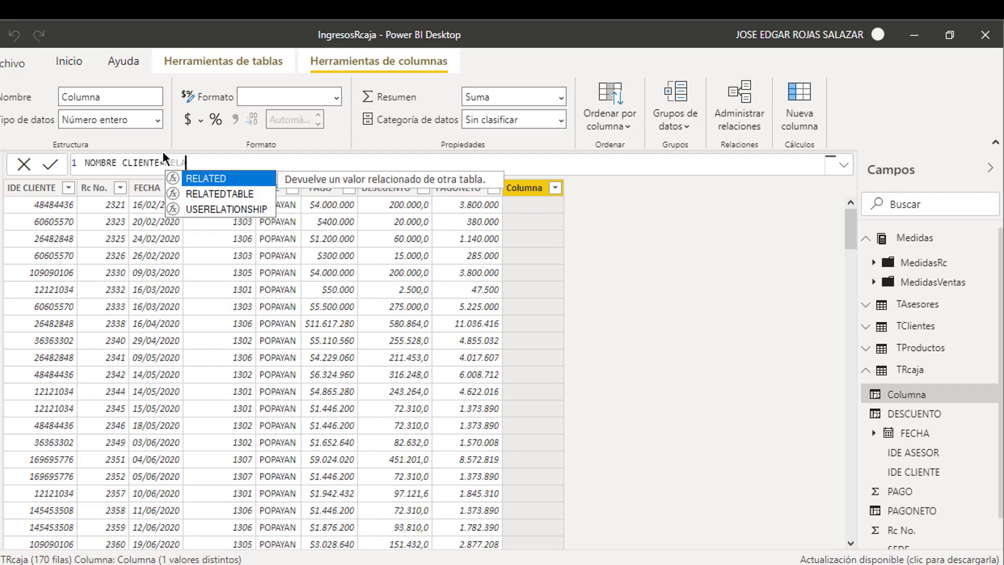
{"action": "left_click", "coordinate": [203, 180]}
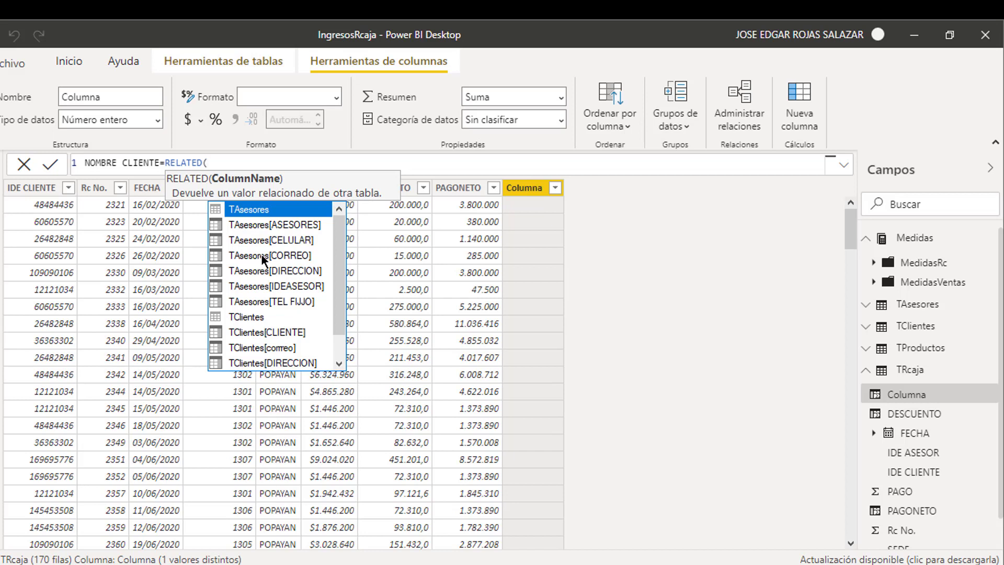
{"action": "scroll", "coordinate": [272, 271], "scroll_direction": "down", "scroll_amount": 1}
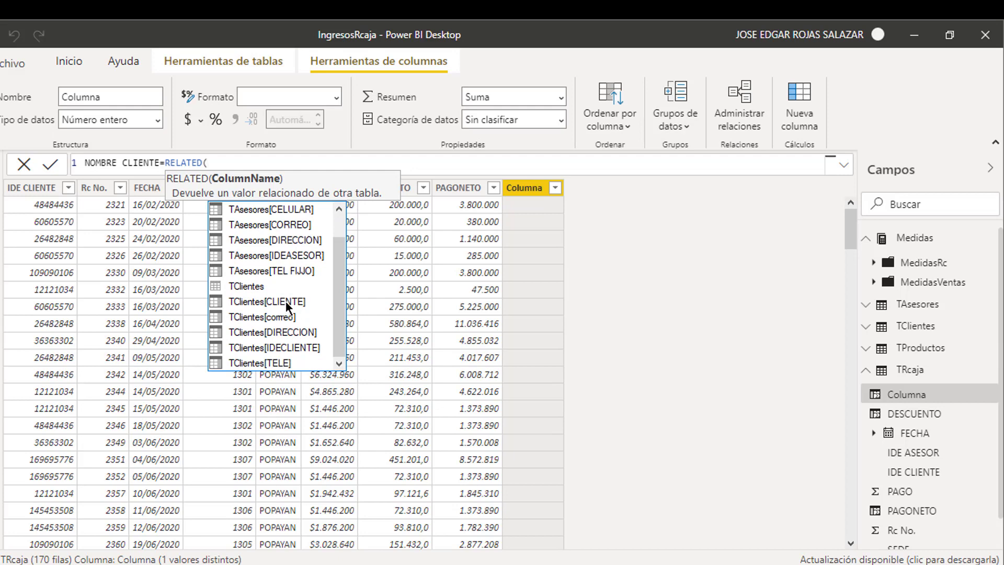
{"action": "left_click", "coordinate": [285, 301]}
{"action": "double_click", "coordinate": [289, 298]}
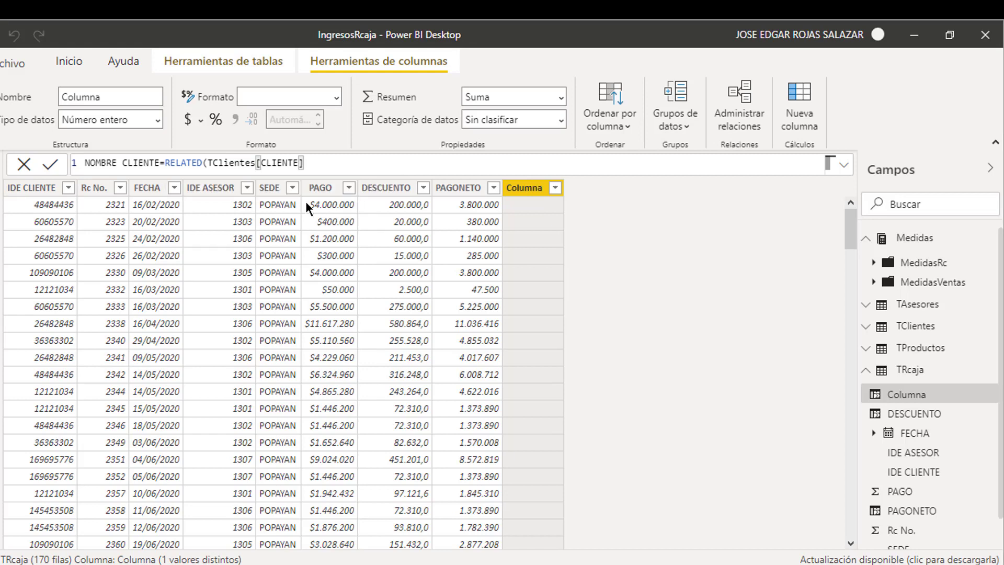
{"action": "key", "text": "Return"}
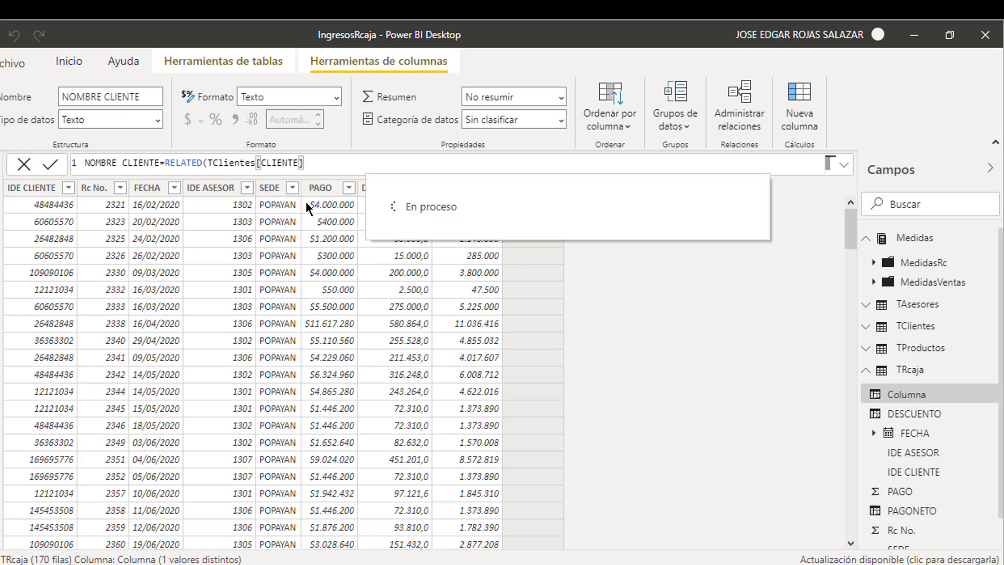